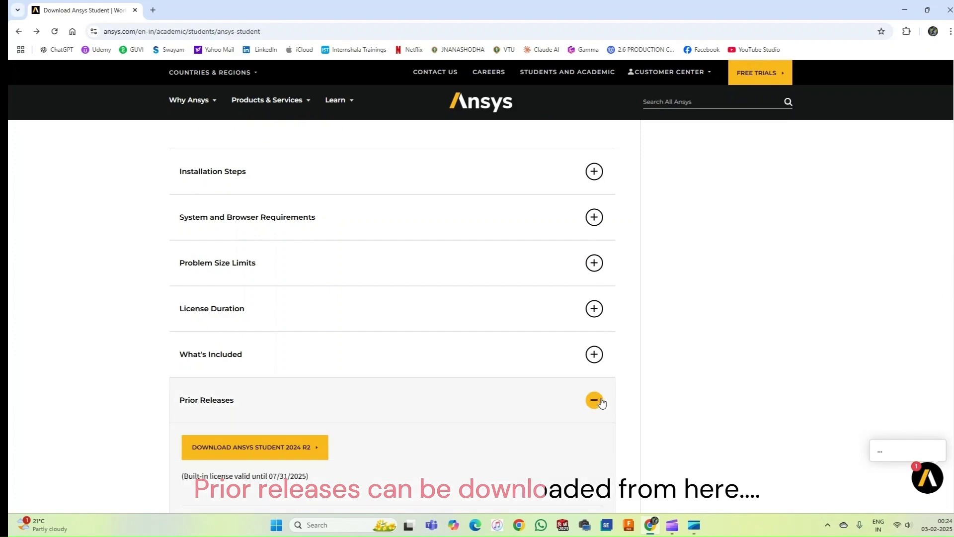
Download the Ansys Student 2025 R1 installer and save ANSYSACADEMICSTUDENT_2025R1_WINX64 as a zip in the Downloads folder.
scroll(594, 407, "down", 1)
scroll(945, 255, "down", 3)
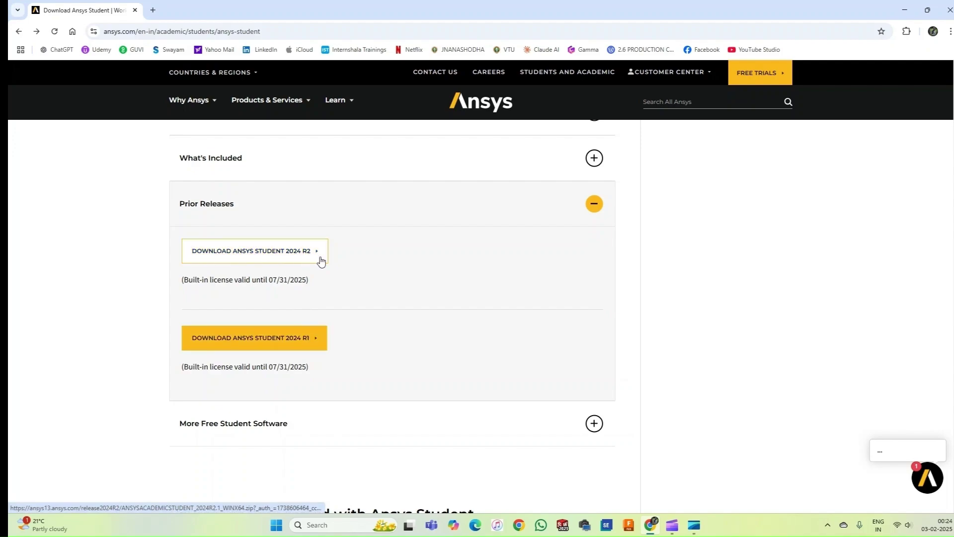
scroll(946, 207, "up", 15)
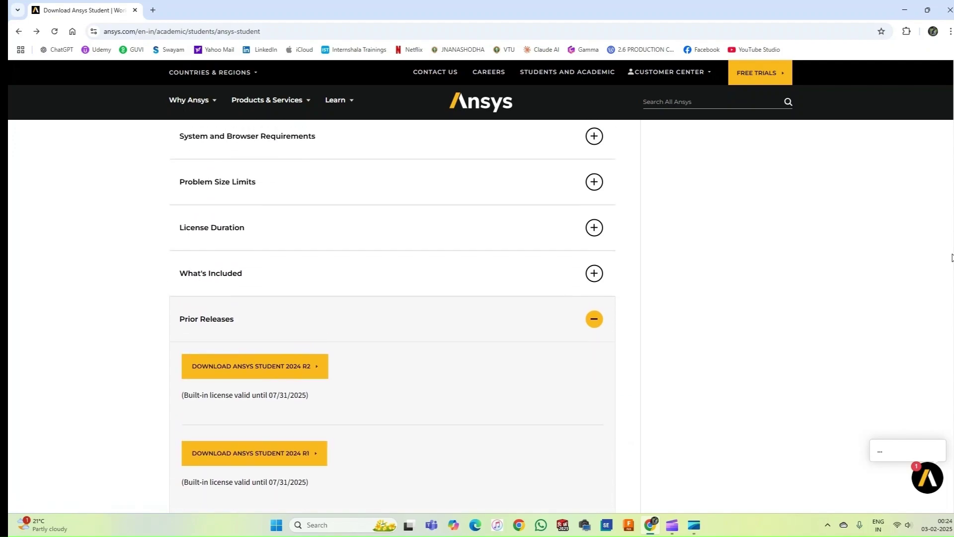
scroll(922, 133, "up", 1)
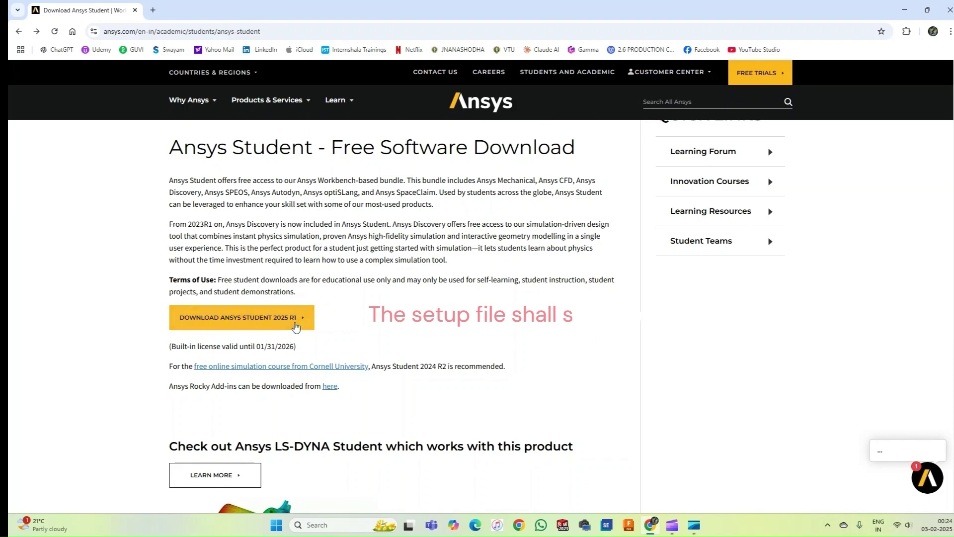
left_click(298, 323)
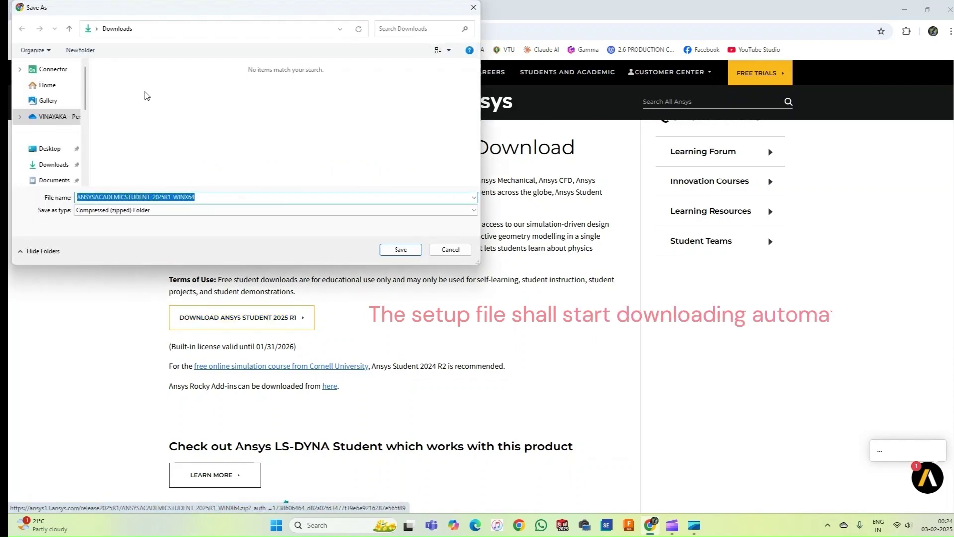
left_click(401, 250)
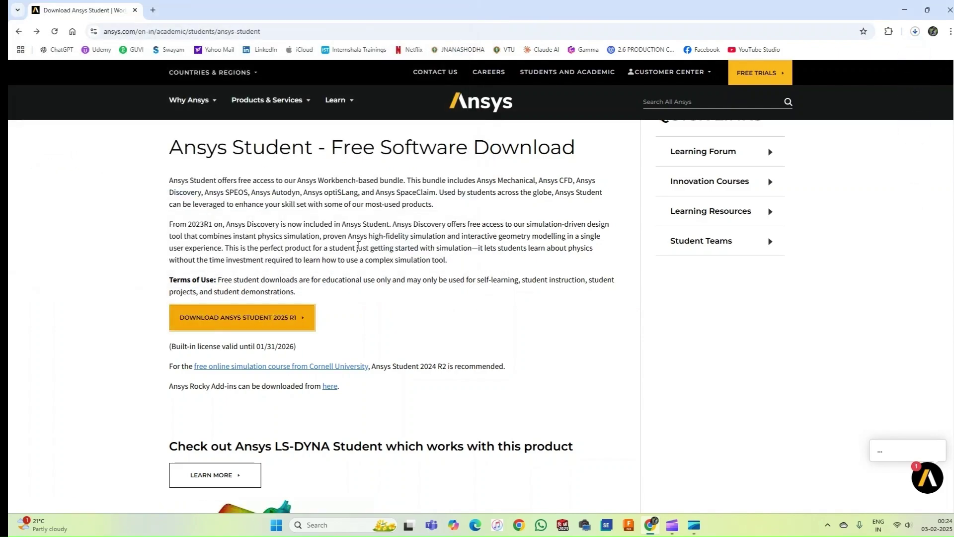
Show the downloaded ANSYSACADEMICSTUDENT_2025R1_WINX64.zip in its folder from the download history and maximize the File Explorer window.
left_click(915, 32)
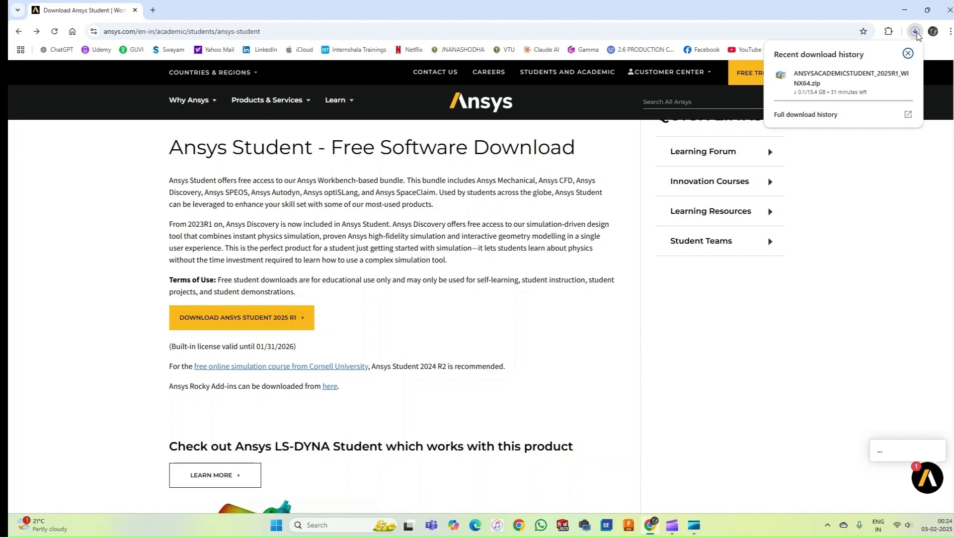
mouse_move(818, 100)
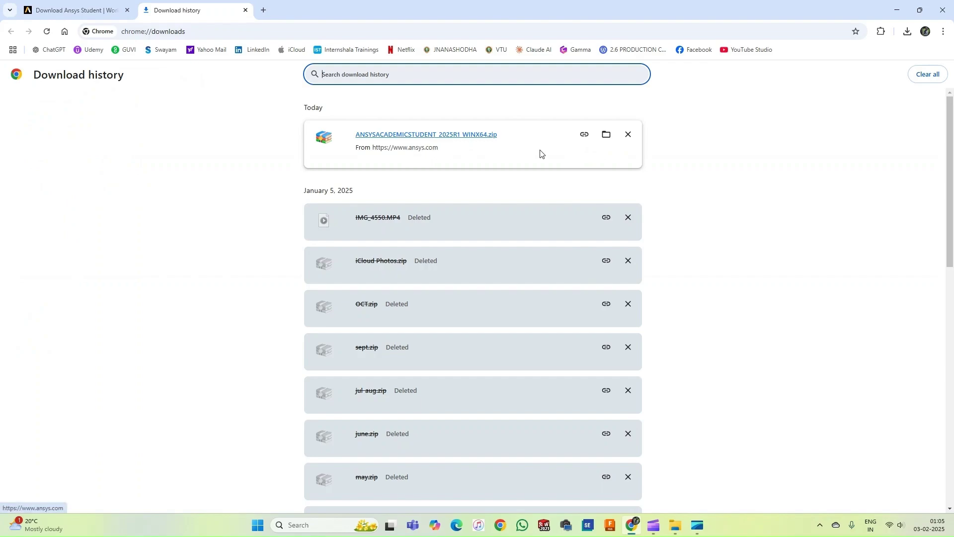
left_click(606, 135)
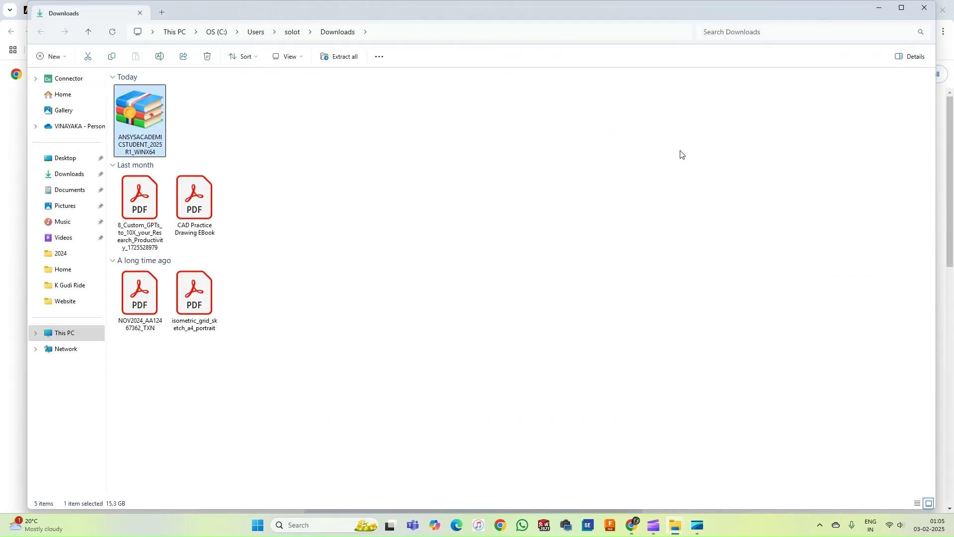
left_click(902, 7)
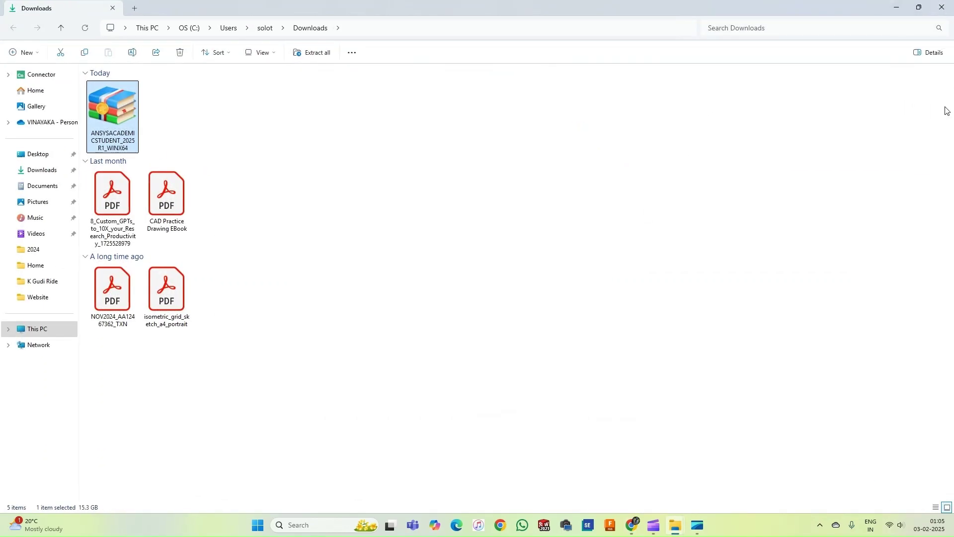
Extract the ANSYSACADEMICSTUDENT_2025R1_WINX64 archive into a same-named folder in Downloads and open the extracted folder.
right_click(114, 109)
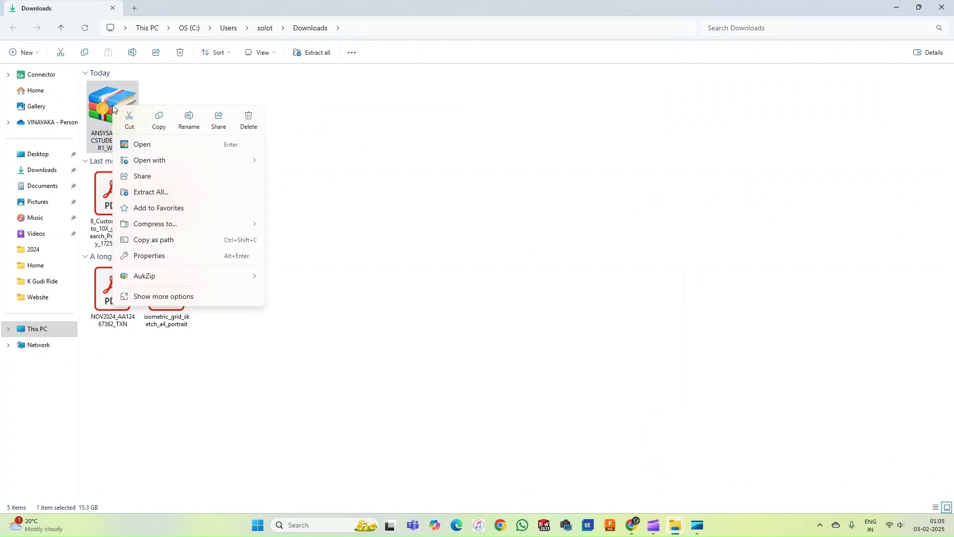
left_click(182, 192)
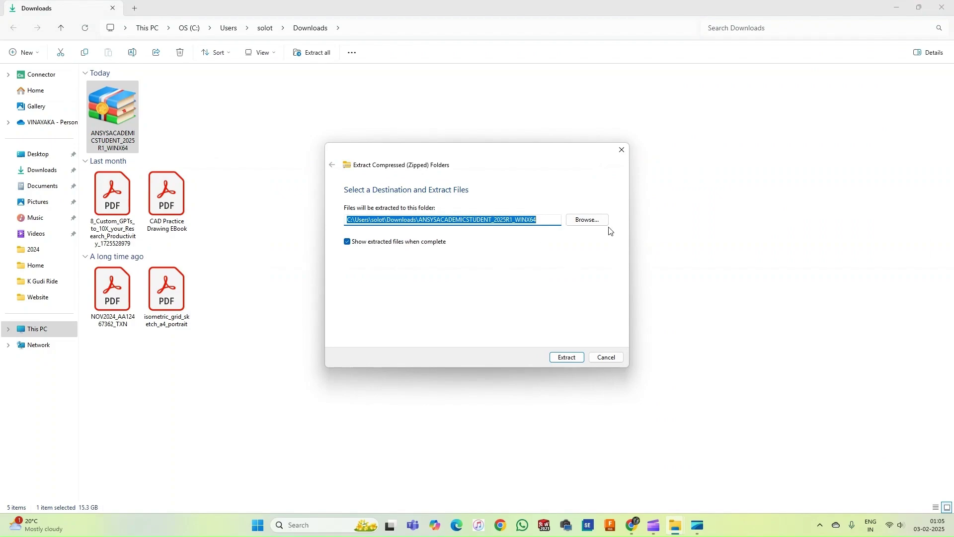
left_click(570, 359)
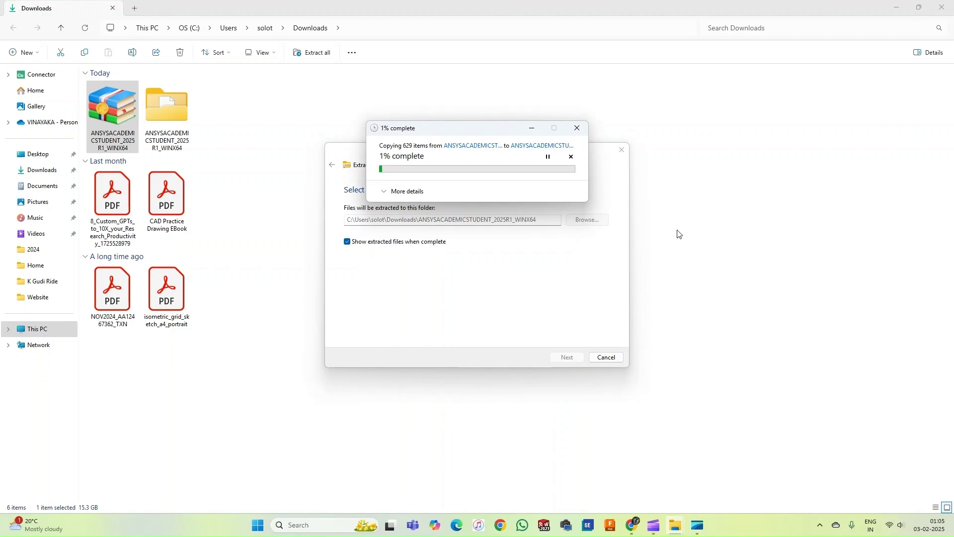
left_click(384, 192)
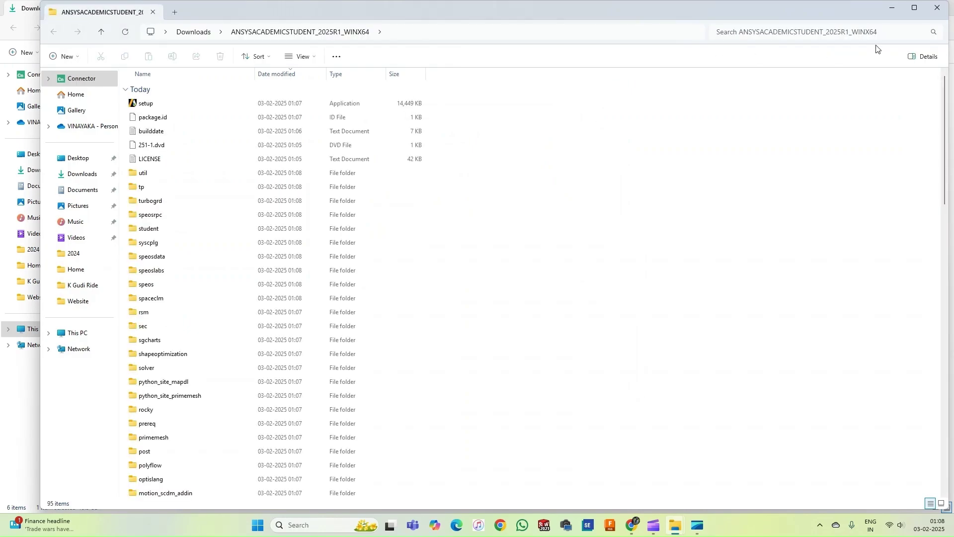
left_click(937, 8)
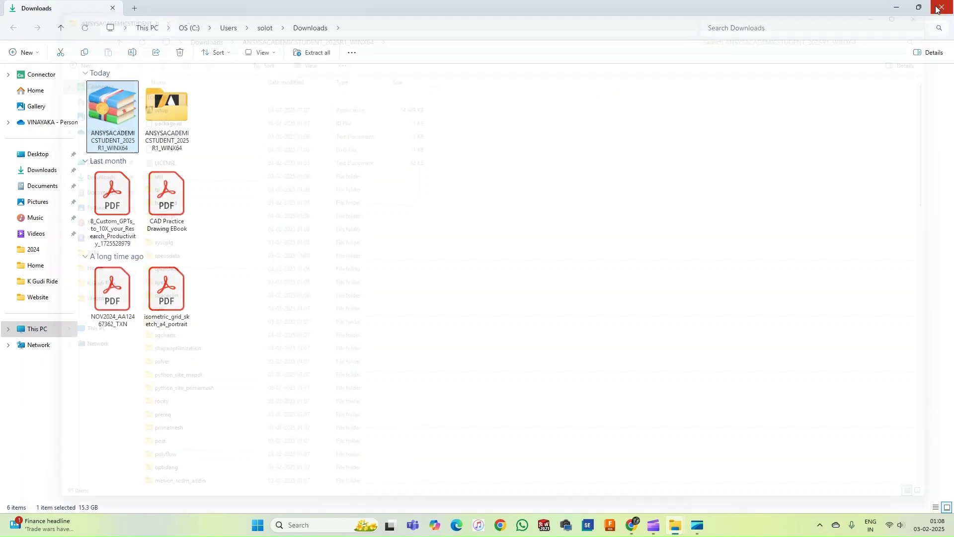
double_click(179, 109)
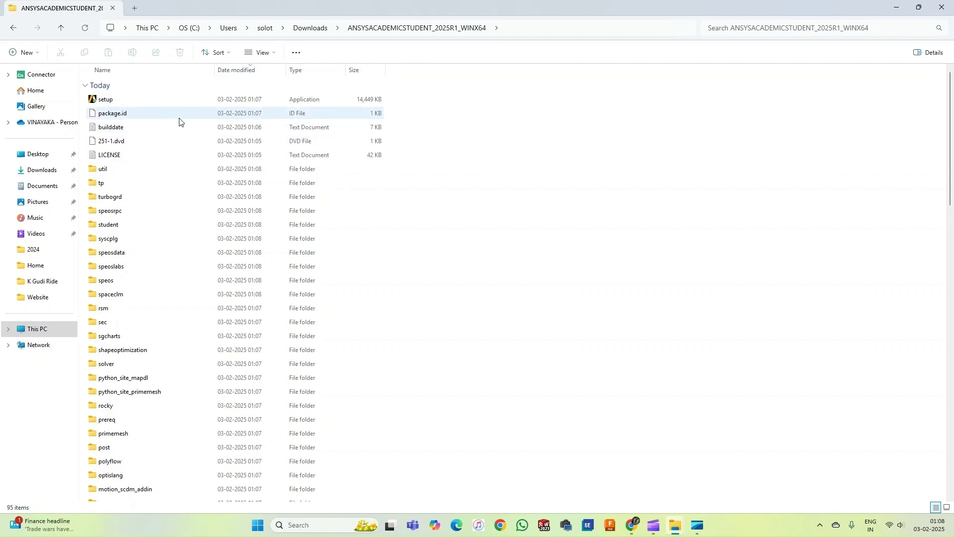
View the LICENSE text document in the extracted folder and close it.
double_click(170, 157)
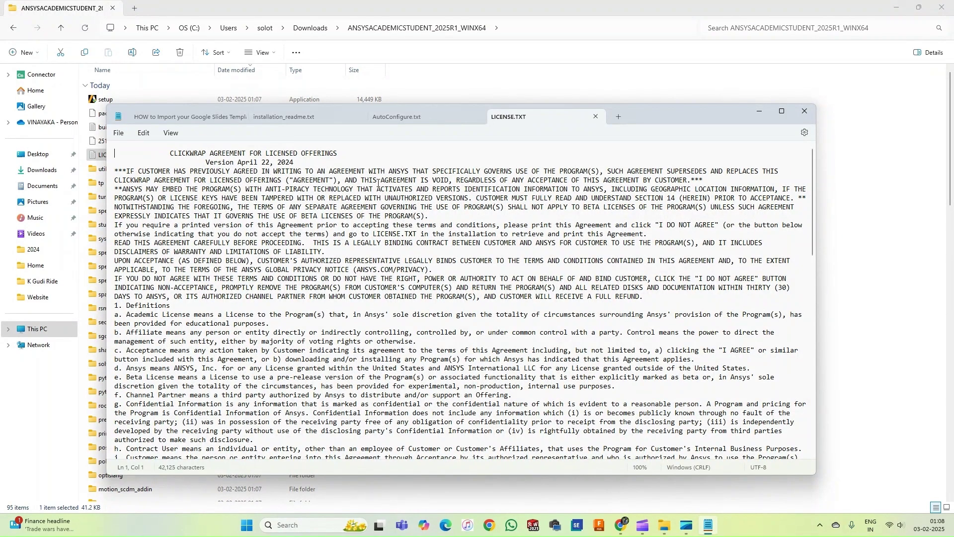
left_click(805, 111)
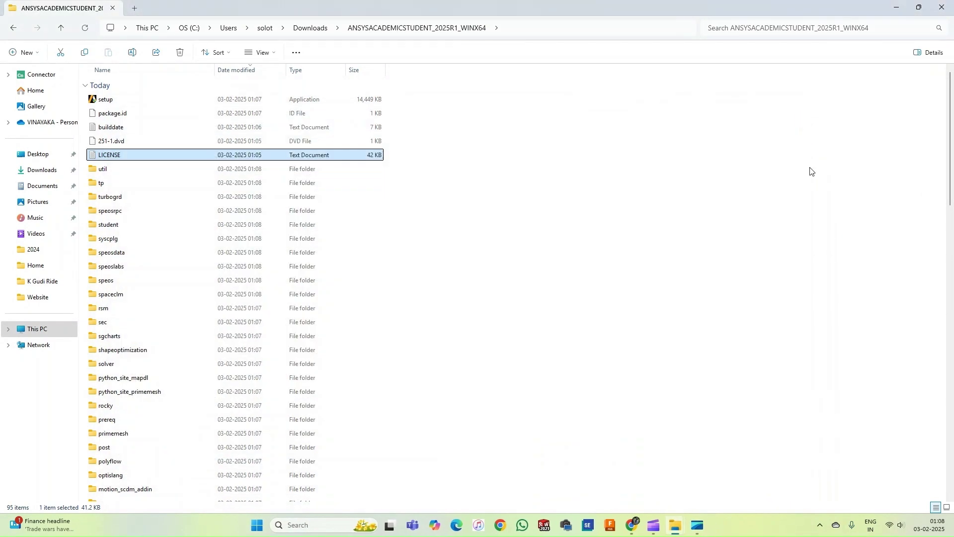
left_click_drag(949, 143, 918, 120)
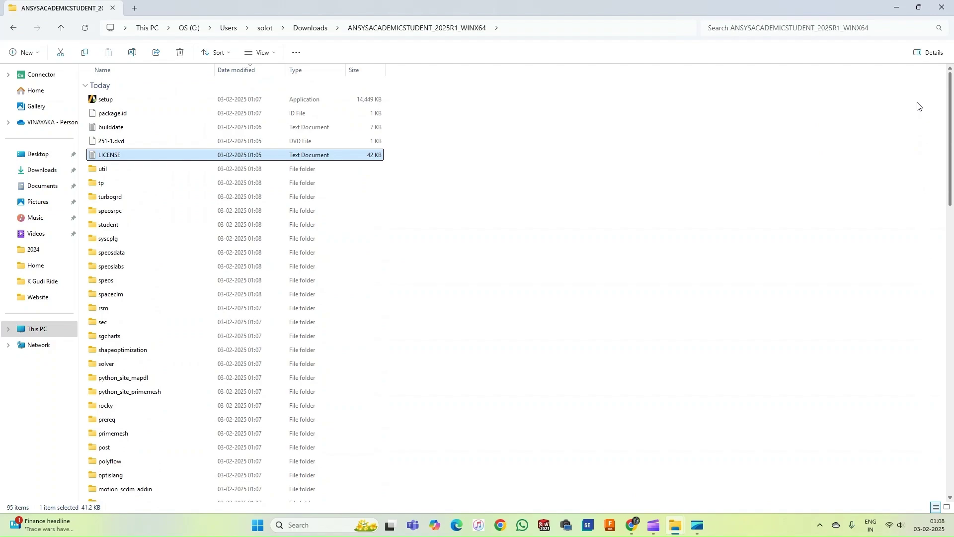
Run setup as administrator, accept the license agreement and proceed with installation in C:\Program Files\ANSYS Inc\ANSYS Student.
left_click(104, 103)
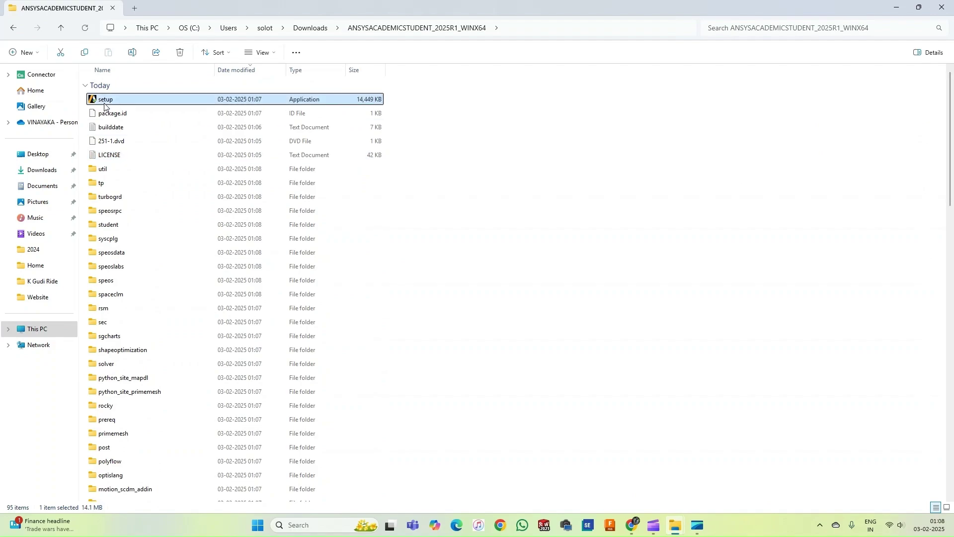
right_click(105, 101)
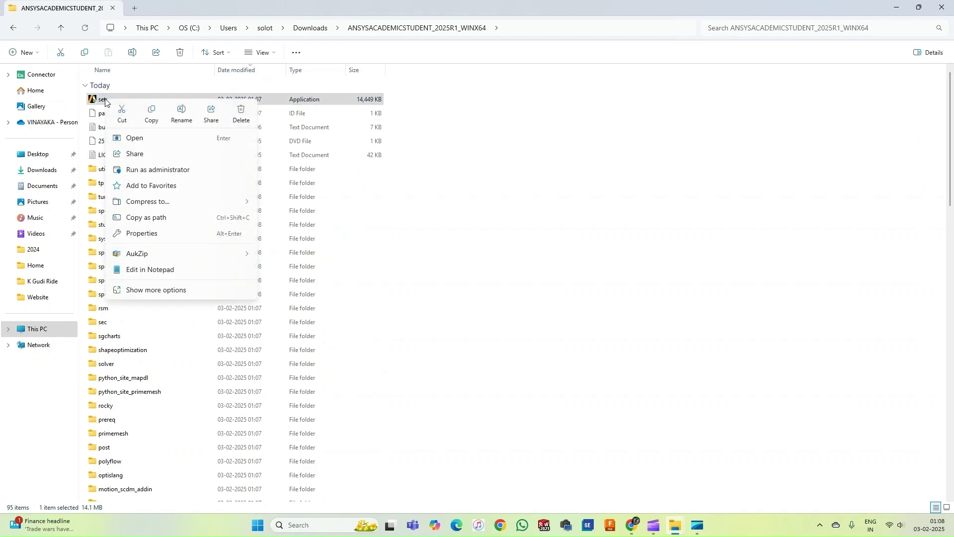
left_click(154, 170)
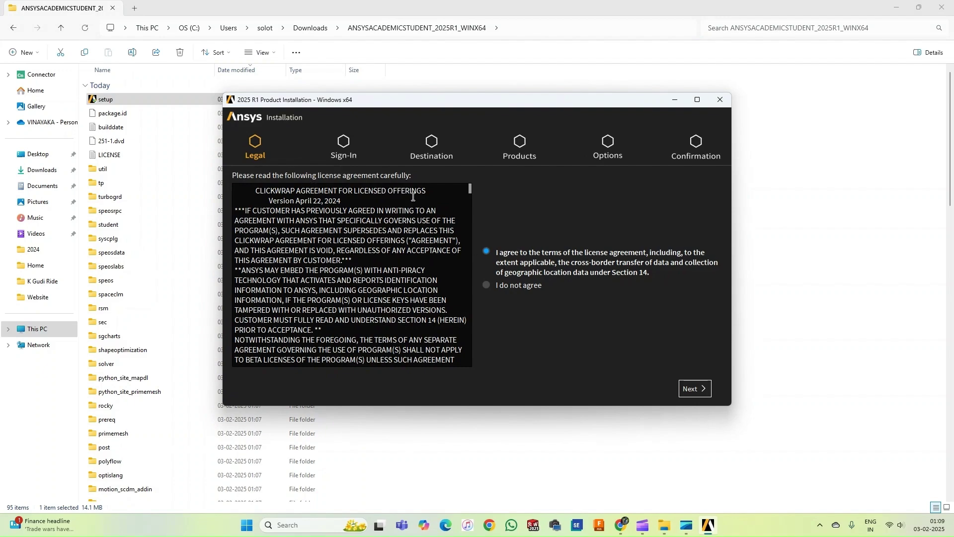
left_click(698, 390)
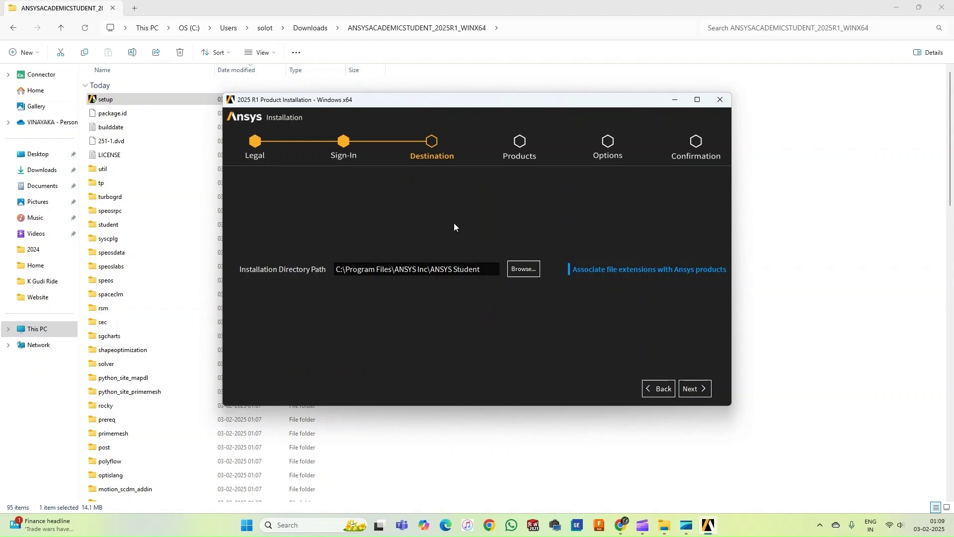
left_click(691, 390)
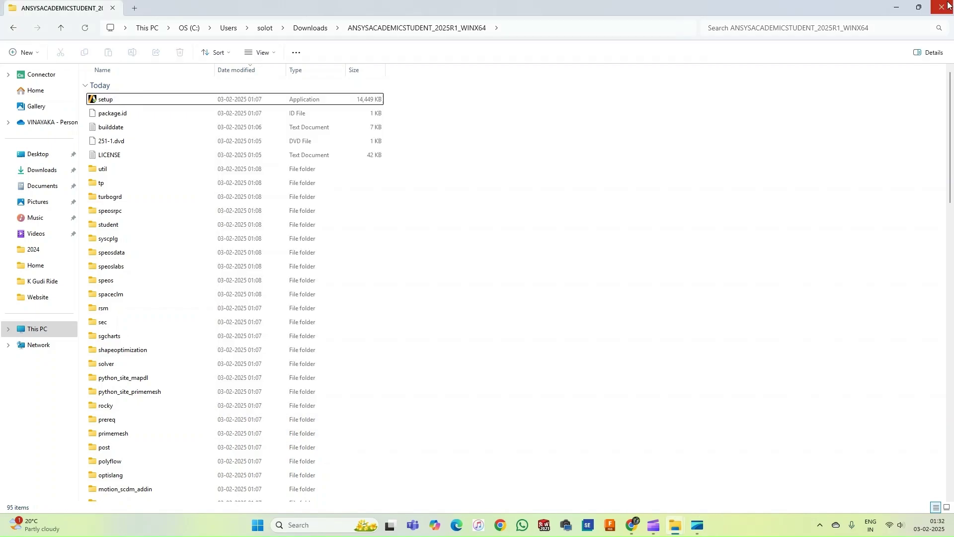
Close the extracted installer folder, the browser and the Downloads window to return to the desktop.
left_click(947, 6)
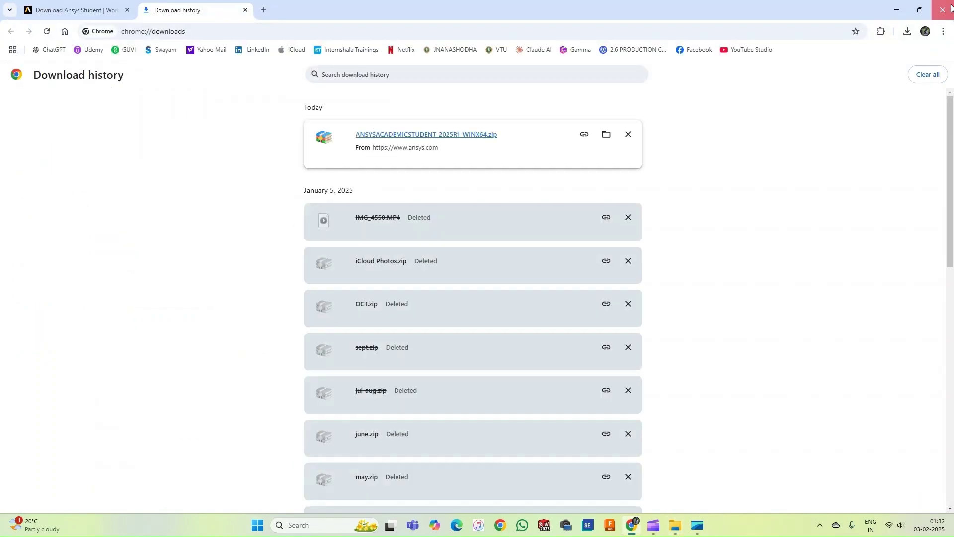
left_click(944, 9)
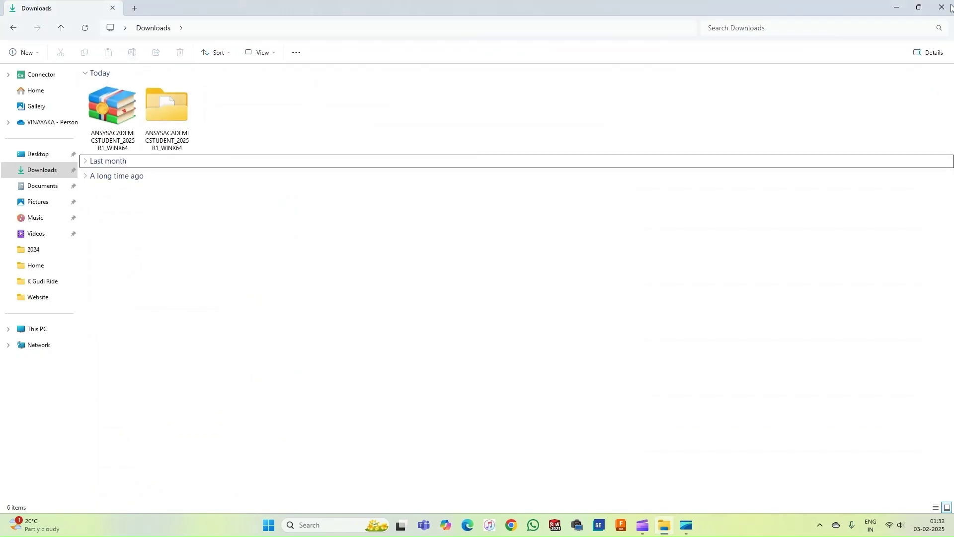
left_click(944, 7)
left_click(586, 242)
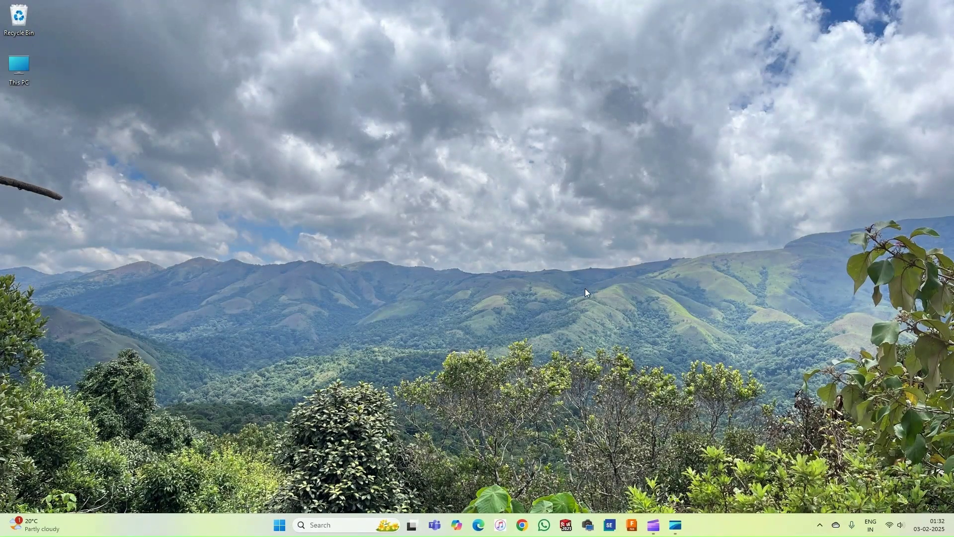
Find Mechanical APDL 2025 R1 among the installed Ansys 2025 R1 programs, pin it to the taskbar and launch it.
left_click(280, 525)
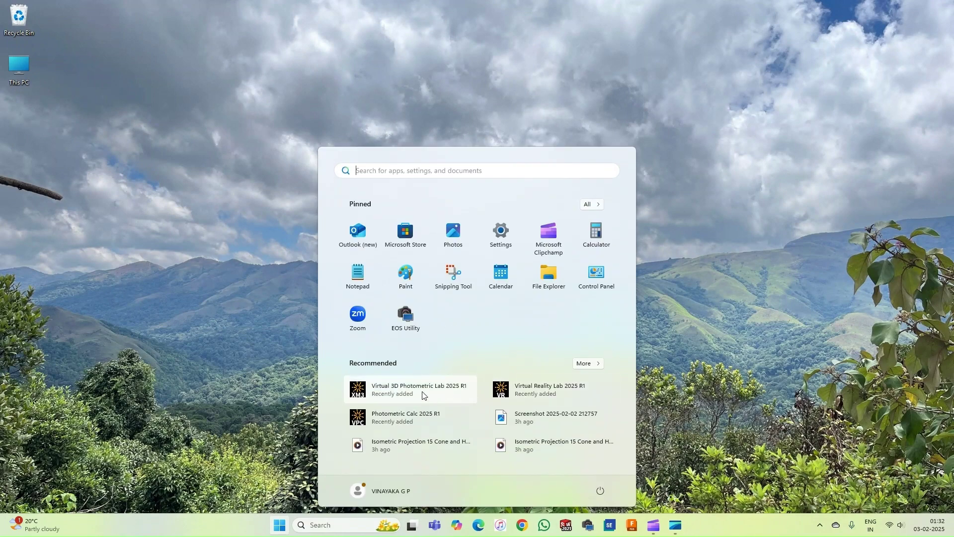
left_click(597, 207)
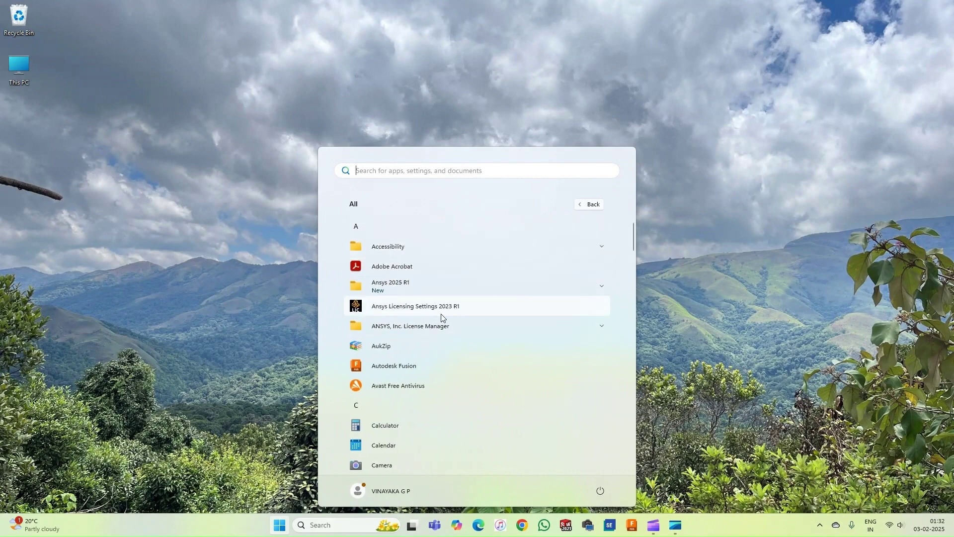
left_click(601, 328)
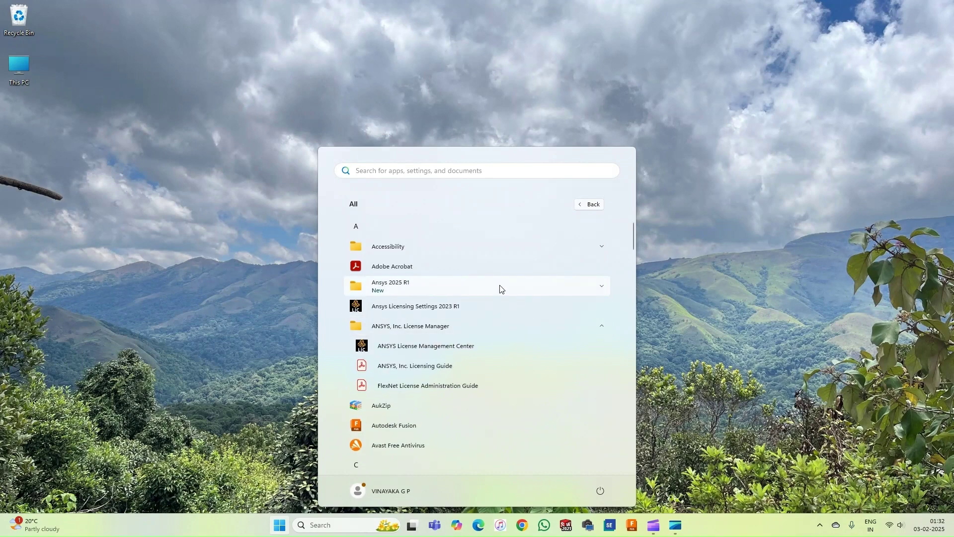
left_click(588, 289)
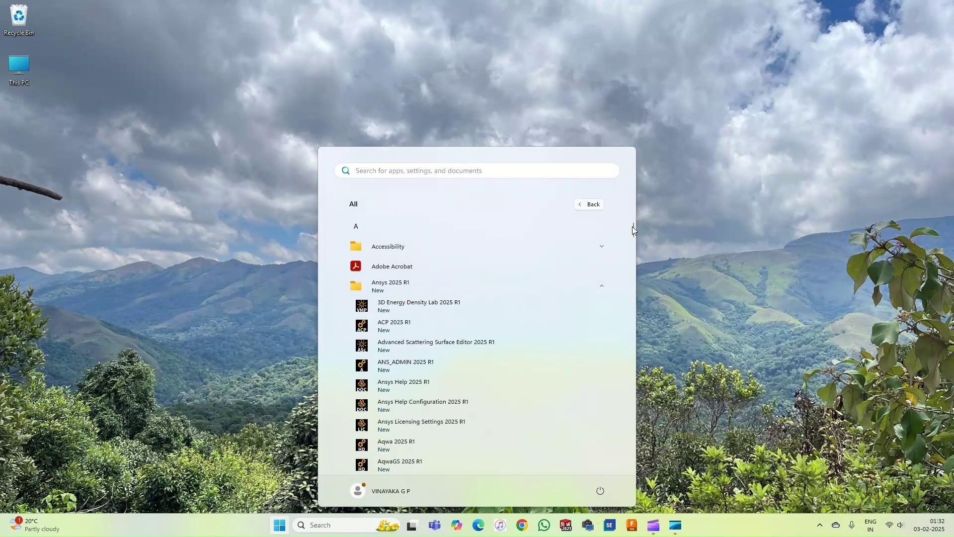
left_click_drag(634, 228, 633, 272)
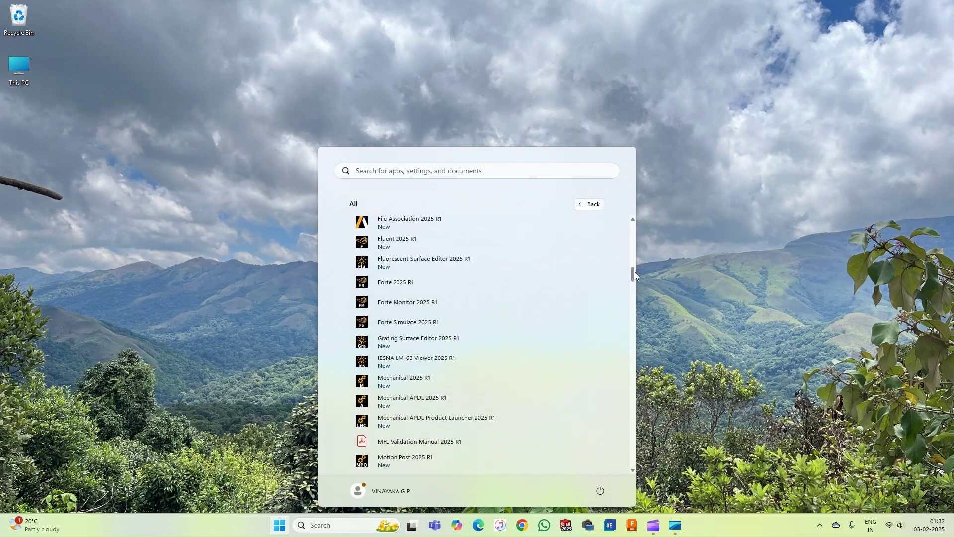
right_click(400, 405)
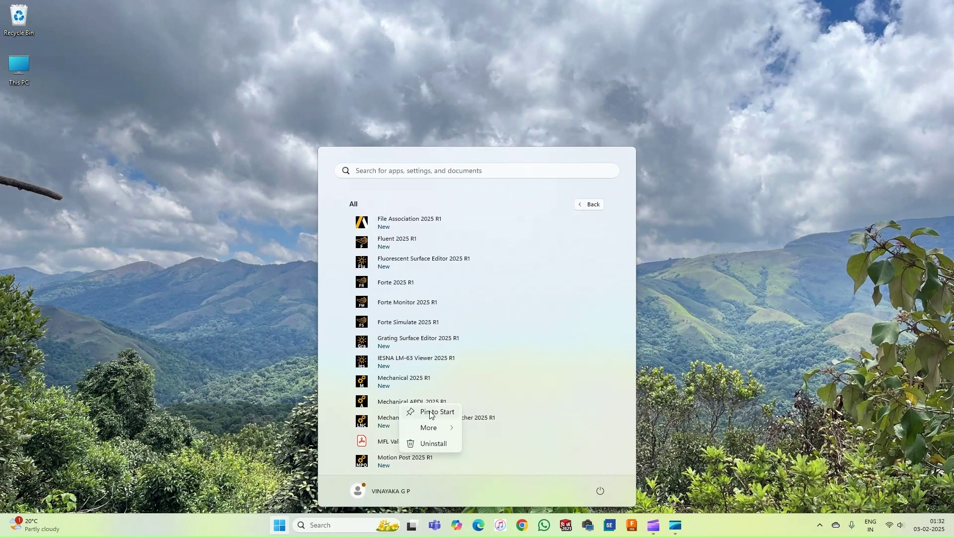
mouse_move(435, 427)
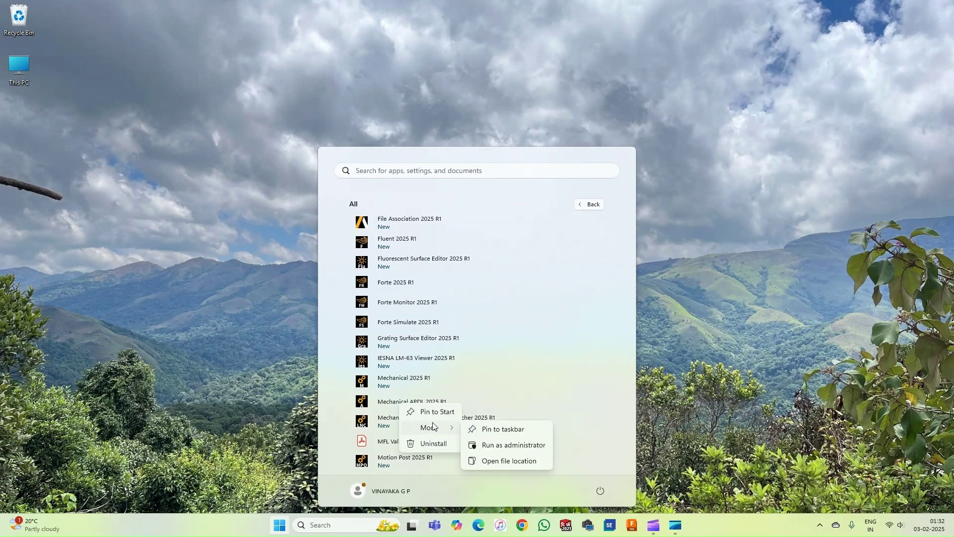
left_click(482, 426)
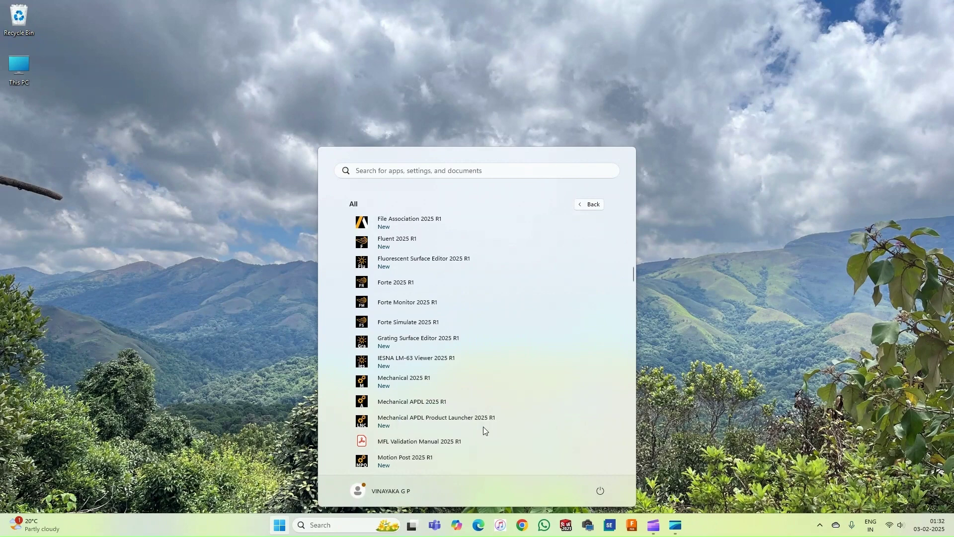
left_click(427, 403)
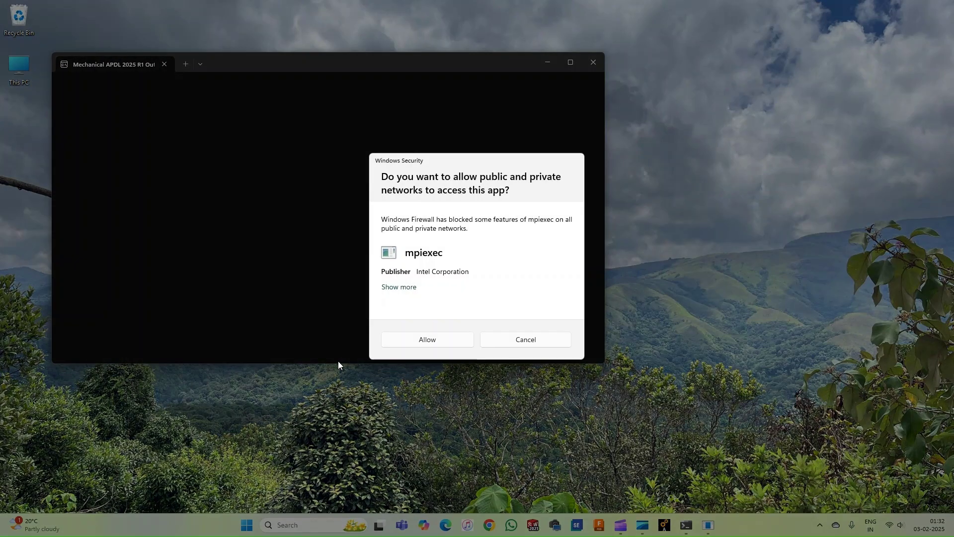
Allow public and private network access for mpiexec, PMI proxy for Hydra Process manager, Ansys Common Licensing and Wish Application.
left_click(426, 346)
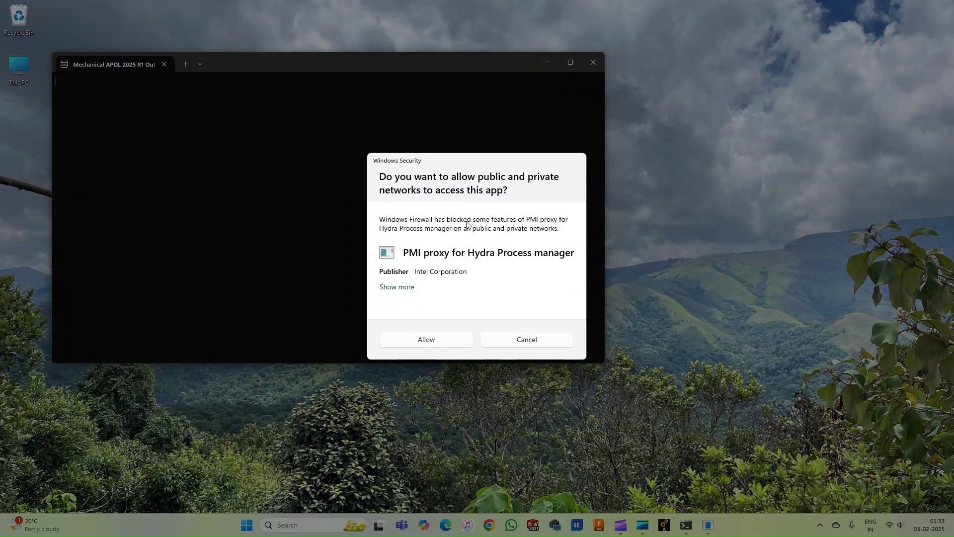
left_click(446, 342)
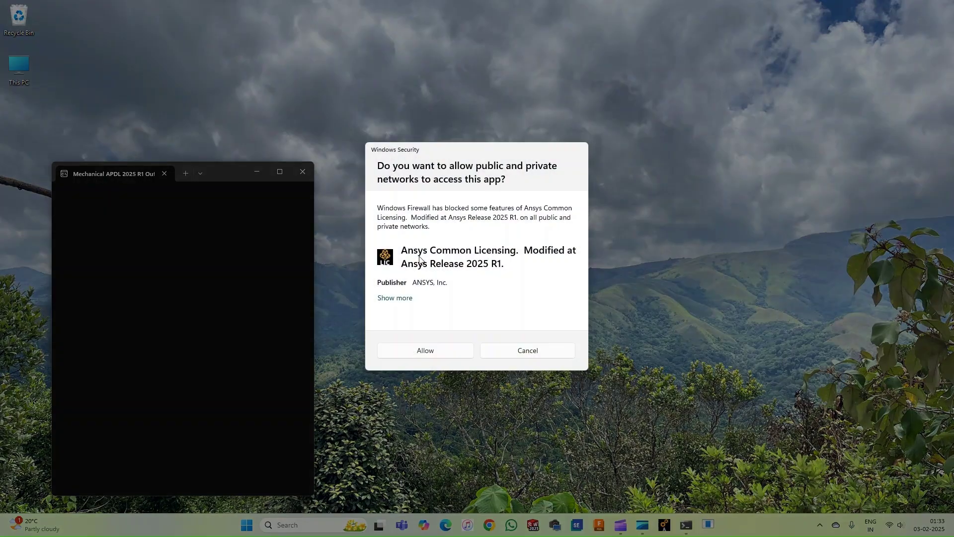
left_click(446, 354)
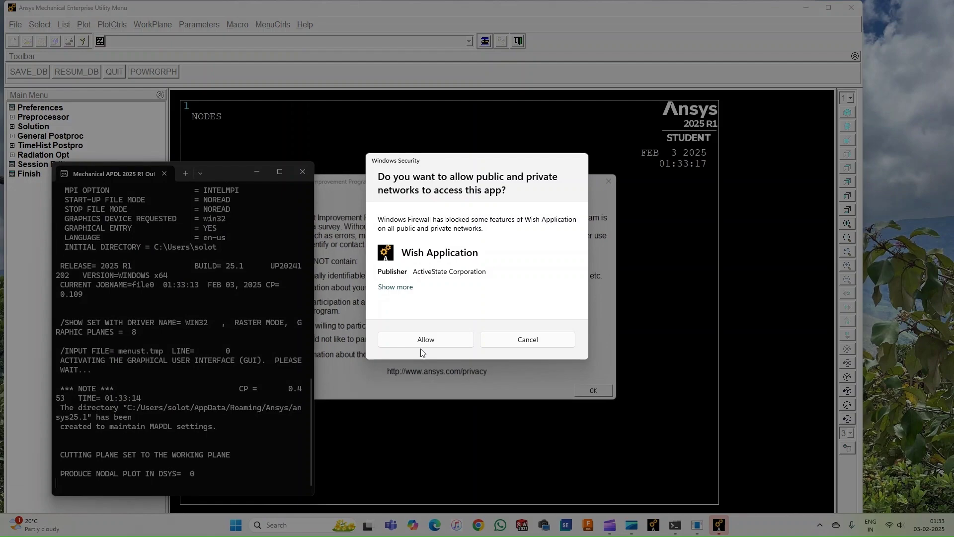
left_click(424, 341)
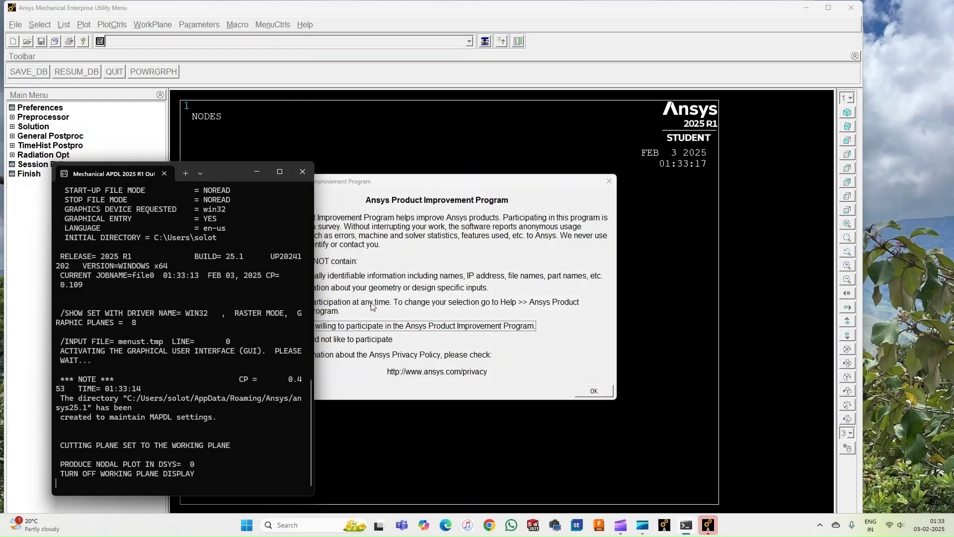
Agree to participate in the Ansys Product Improvement Program and maximize the Mechanical APDL window.
left_click_drag(432, 181, 525, 162)
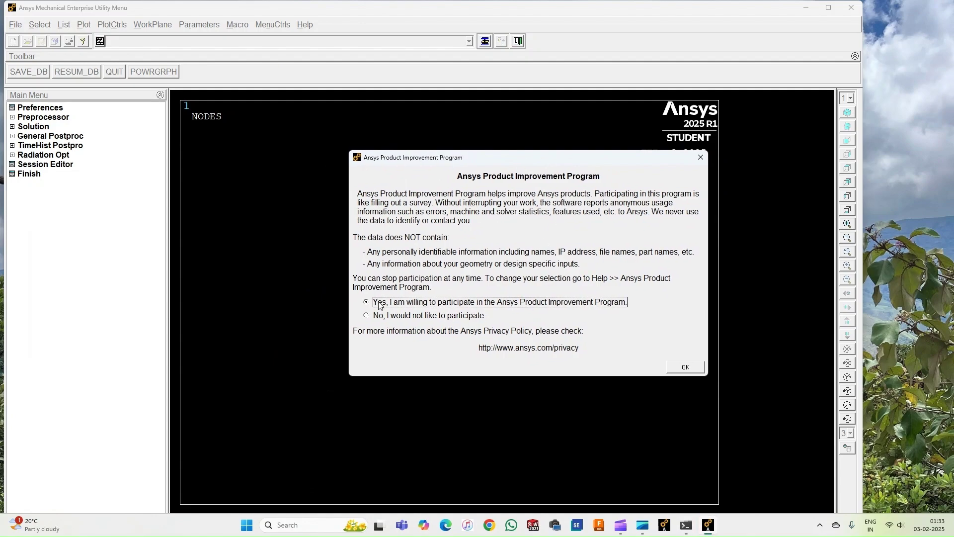
left_click(677, 368)
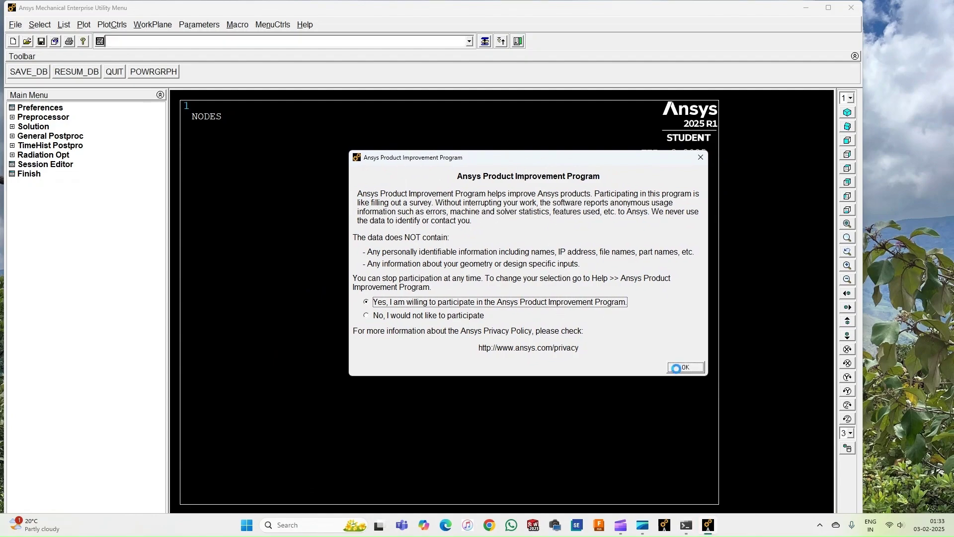
left_click(828, 8)
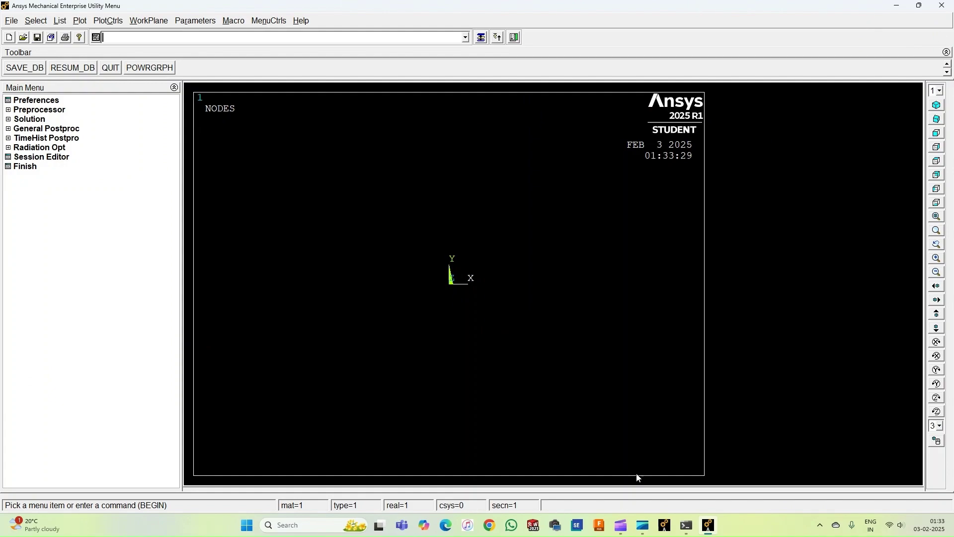
Set the GUI filtering preferences to show only the Structural discipline.
mouse_move(712, 532)
left_click(21, 101)
left_click(529, 234)
left_click(404, 330)
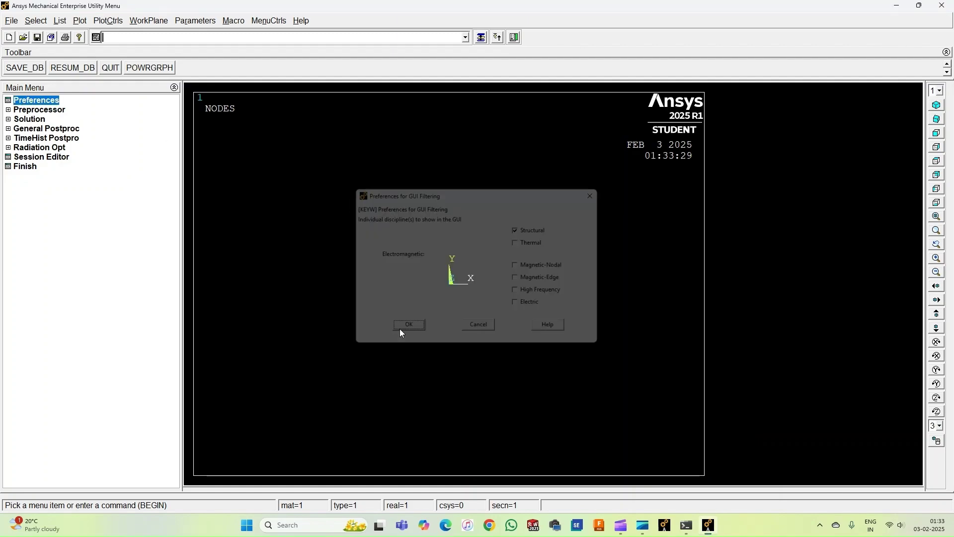
Define element type 1 in the Preprocessor as Link, 3D finit stn 180, and close the element types list.
left_click(33, 111)
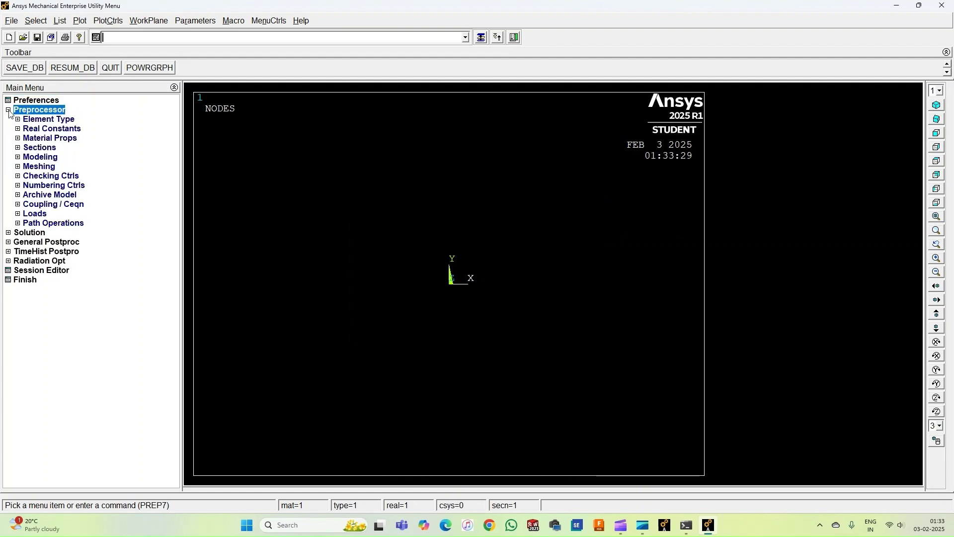
left_click(41, 119)
left_click(52, 128)
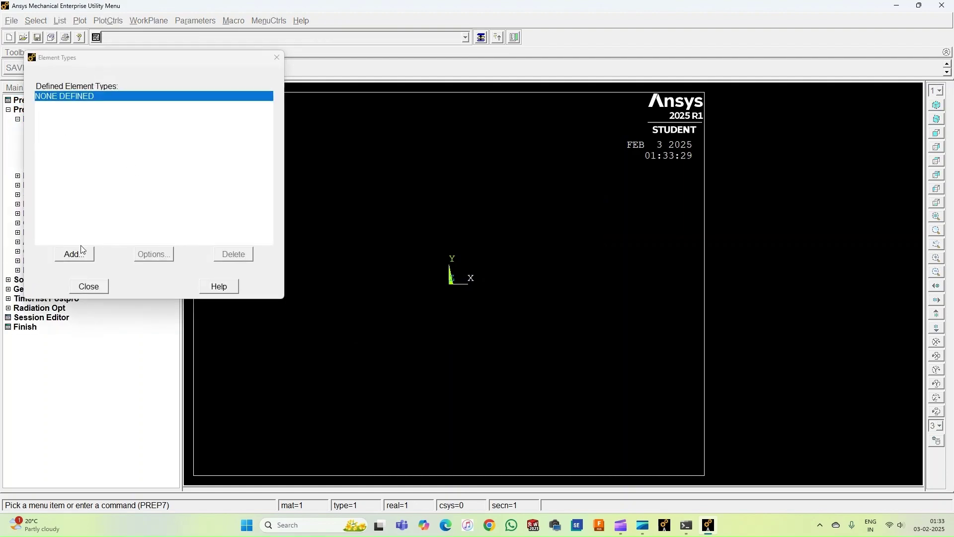
left_click(81, 255)
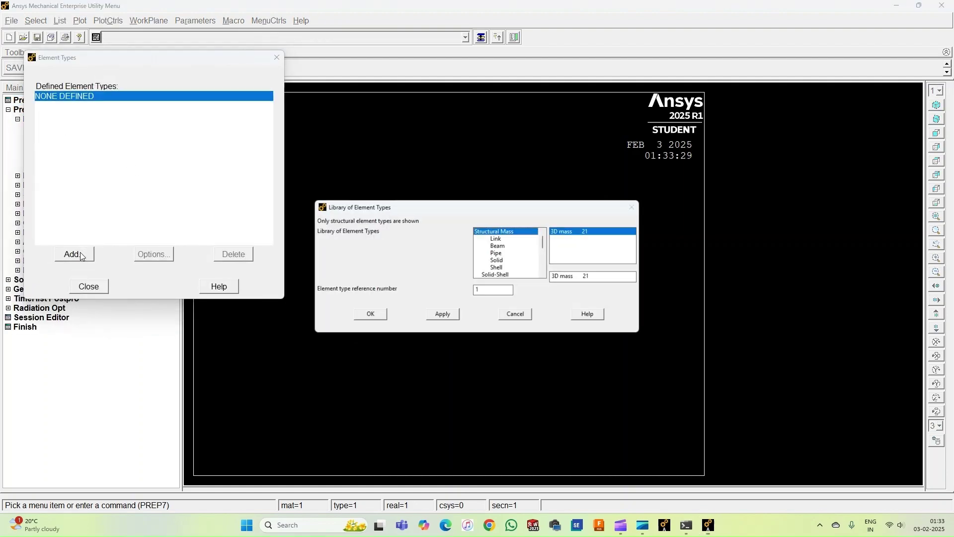
left_click(499, 239)
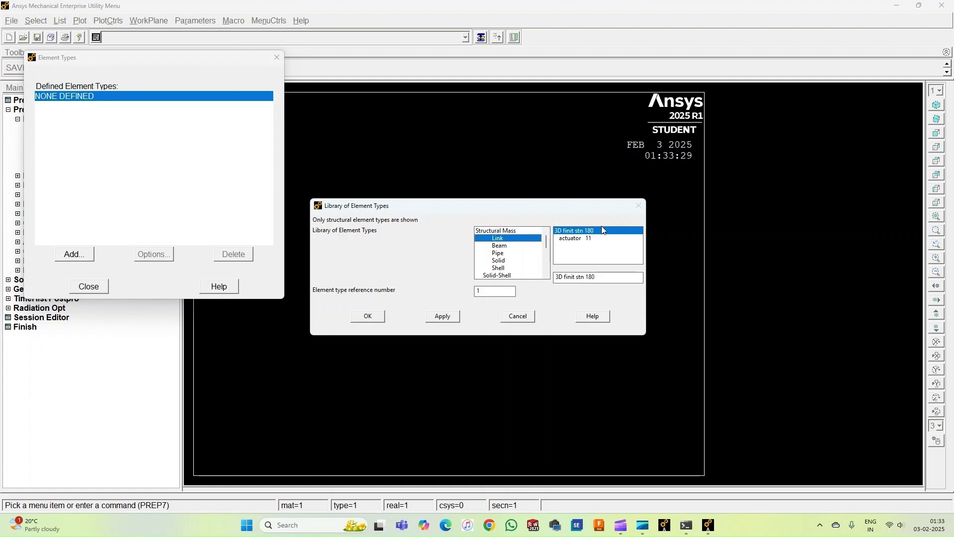
left_click(367, 316)
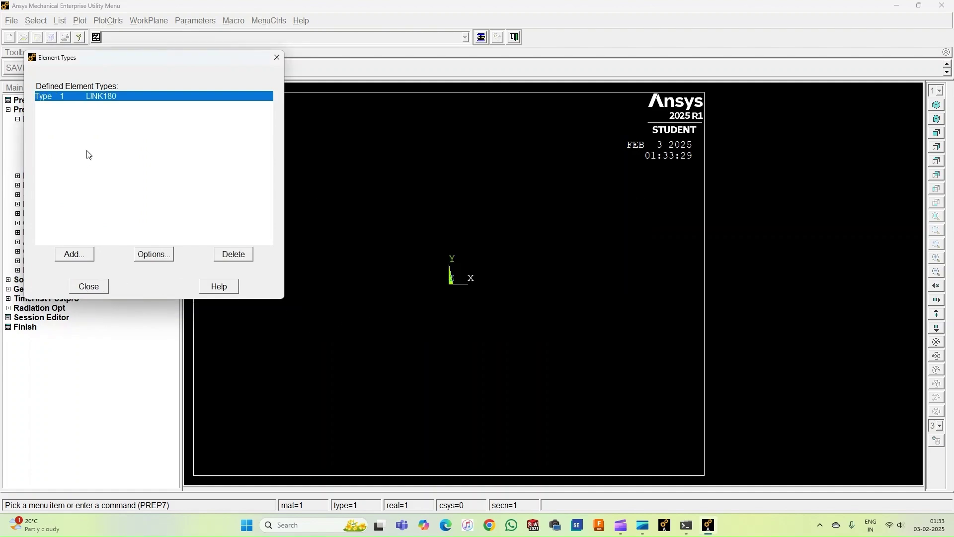
left_click(89, 290)
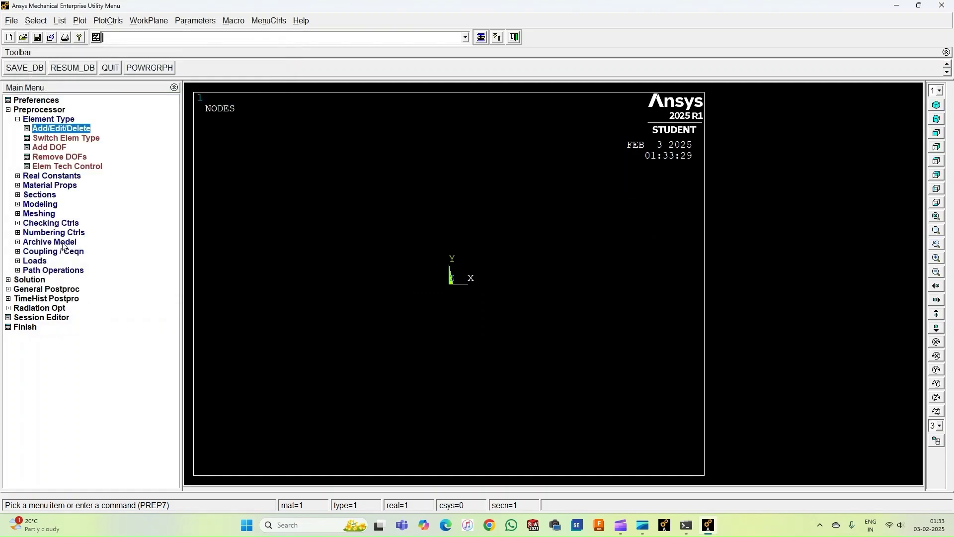
Exit Mechanical APDL with Quit - No Save! and close its output window.
left_click(951, 6)
left_click(517, 278)
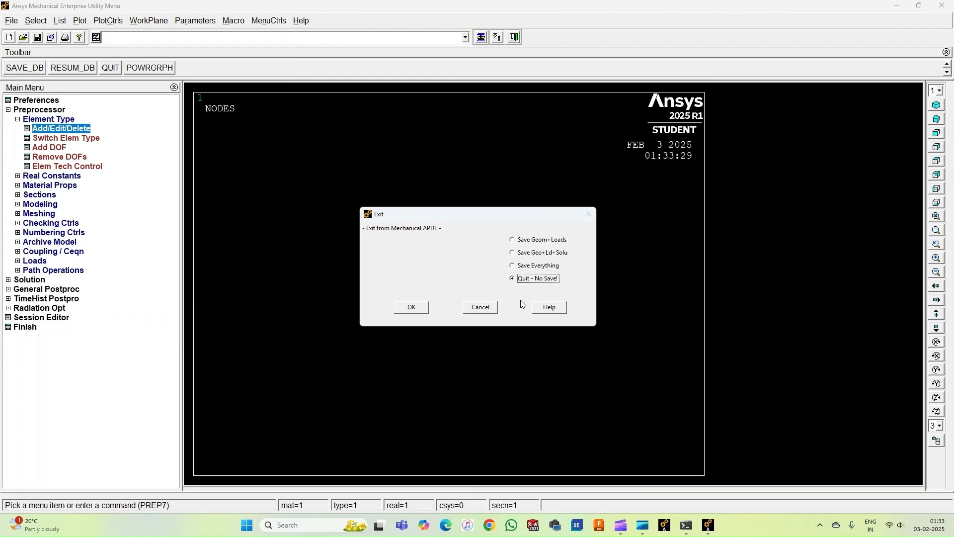
left_click(411, 307)
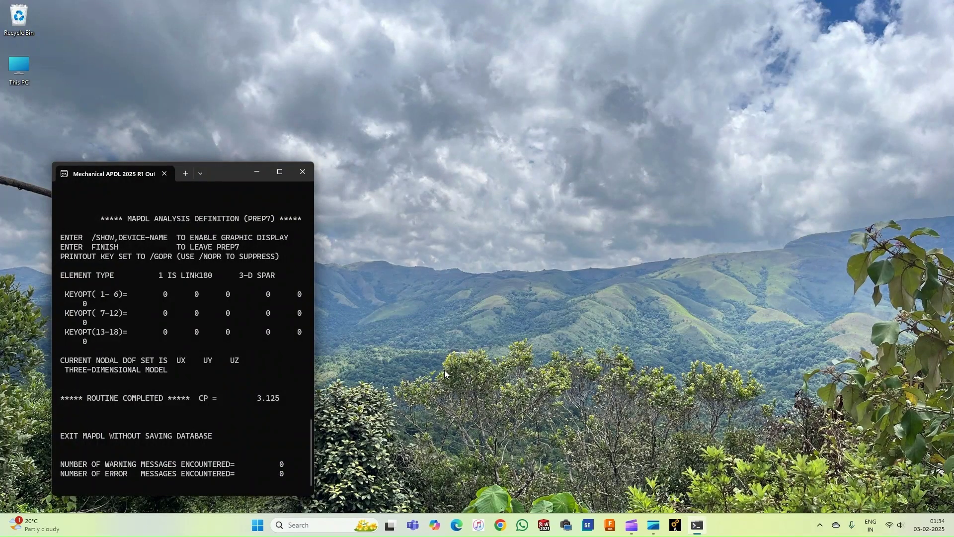
left_click(304, 171)
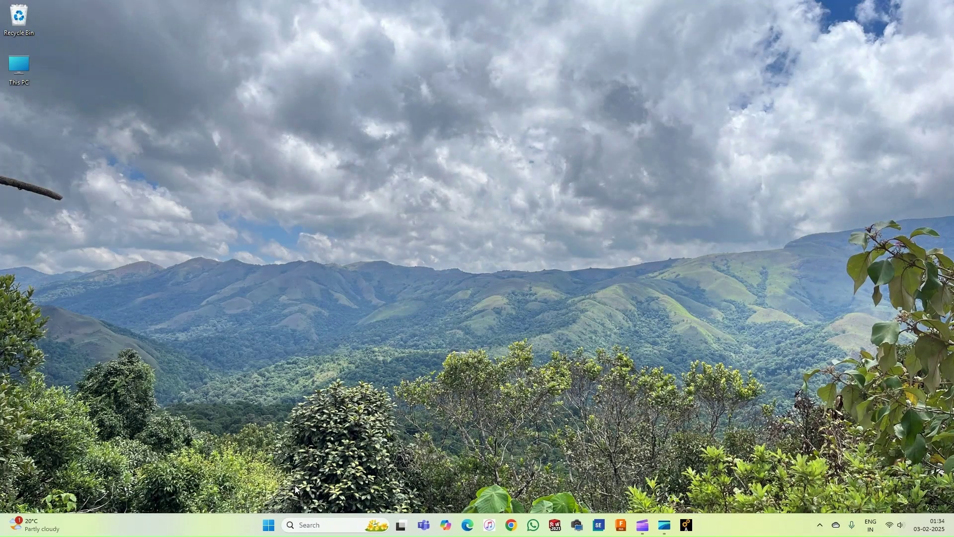
Find Workbench 2025 R1 among the installed Ansys 2025 R1 programs and pin it to the taskbar.
left_click(268, 525)
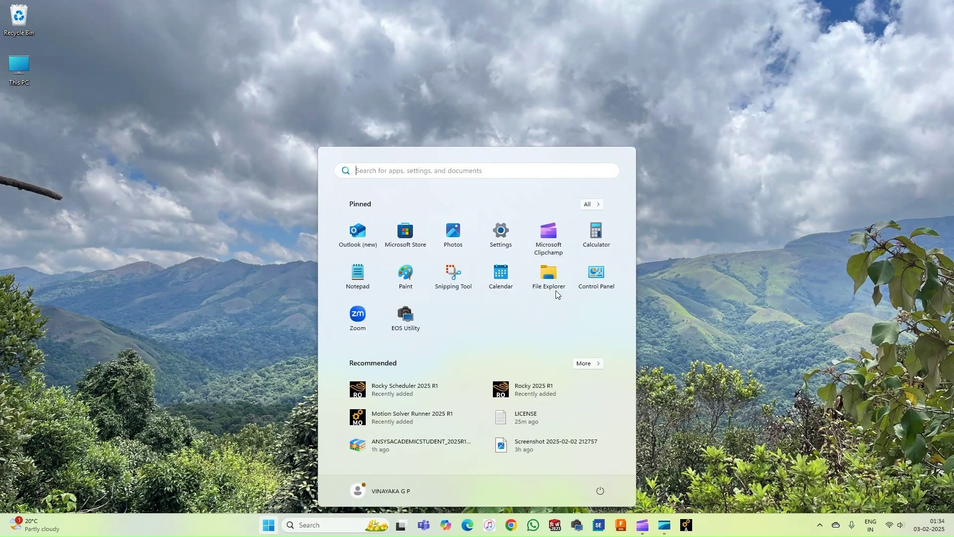
left_click(590, 205)
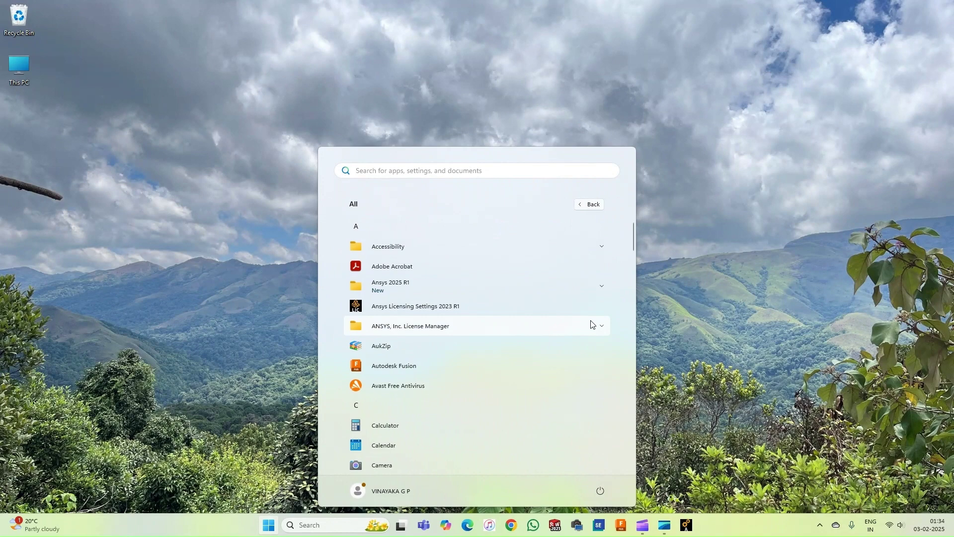
left_click(598, 285)
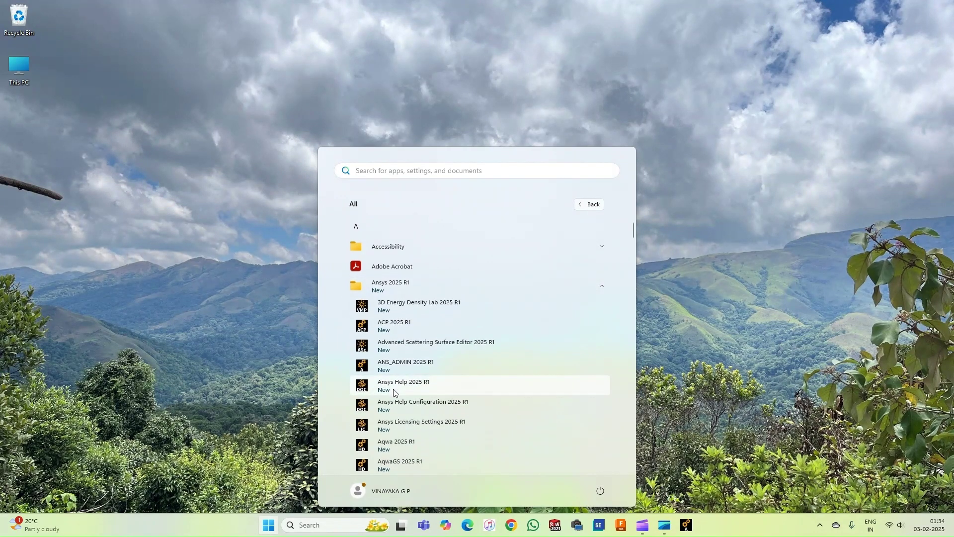
scroll(394, 392, "down", 3)
left_click_drag(633, 238, 640, 328)
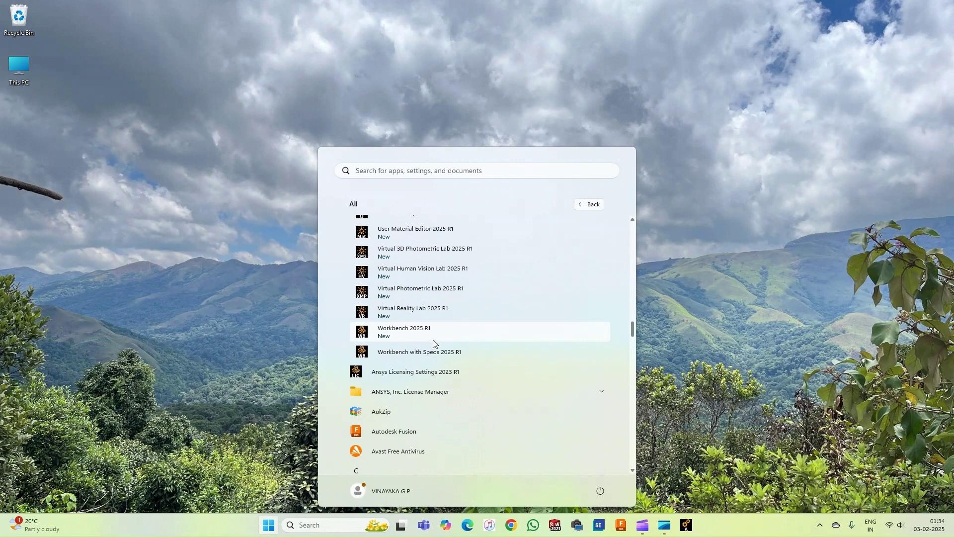
right_click(405, 334)
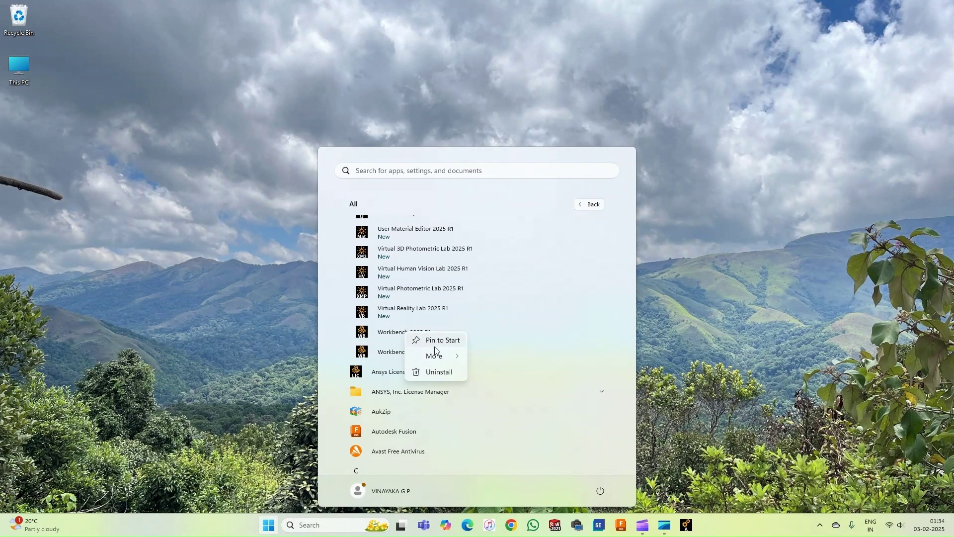
mouse_move(446, 358)
left_click(508, 352)
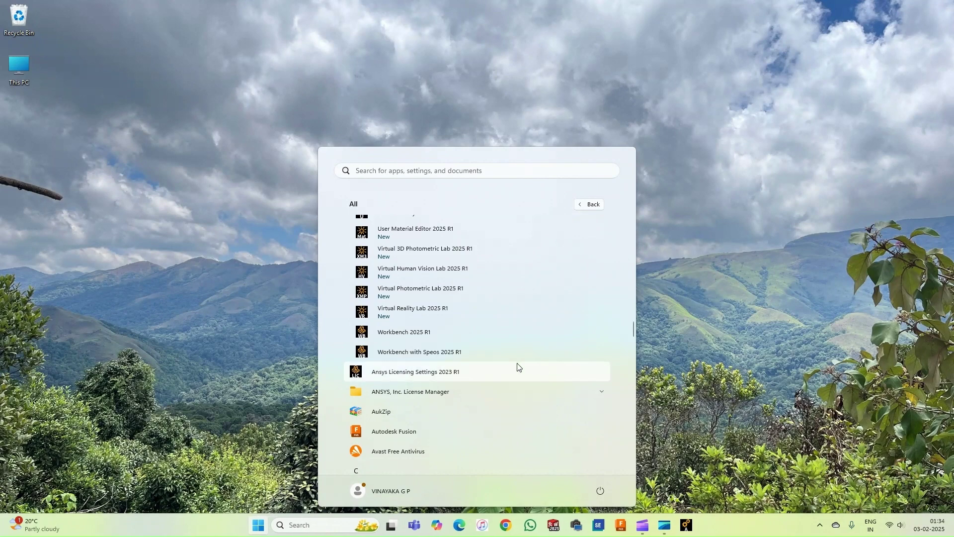
left_click(724, 475)
Launch Workbench 2025 R1 and allow it access to public and private networks.
left_click(697, 525)
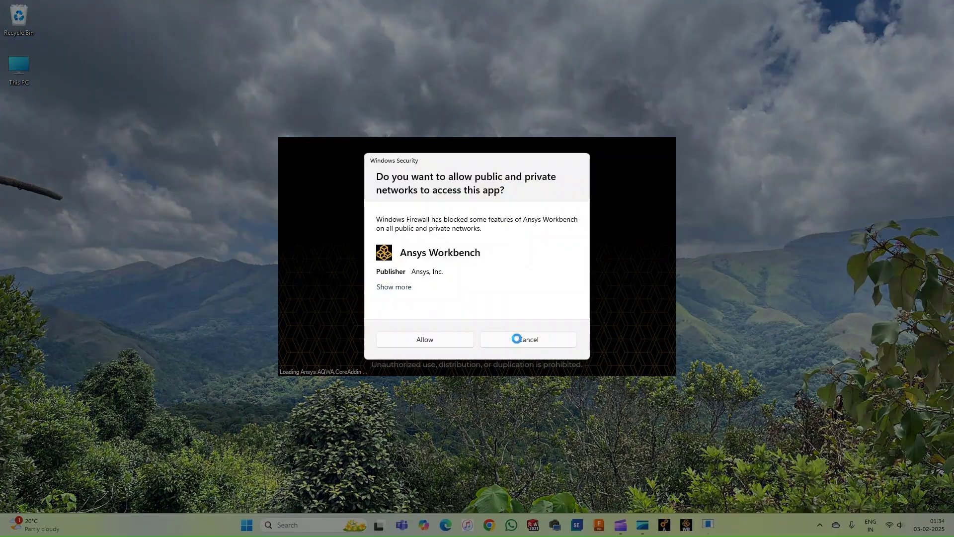
left_click(407, 339)
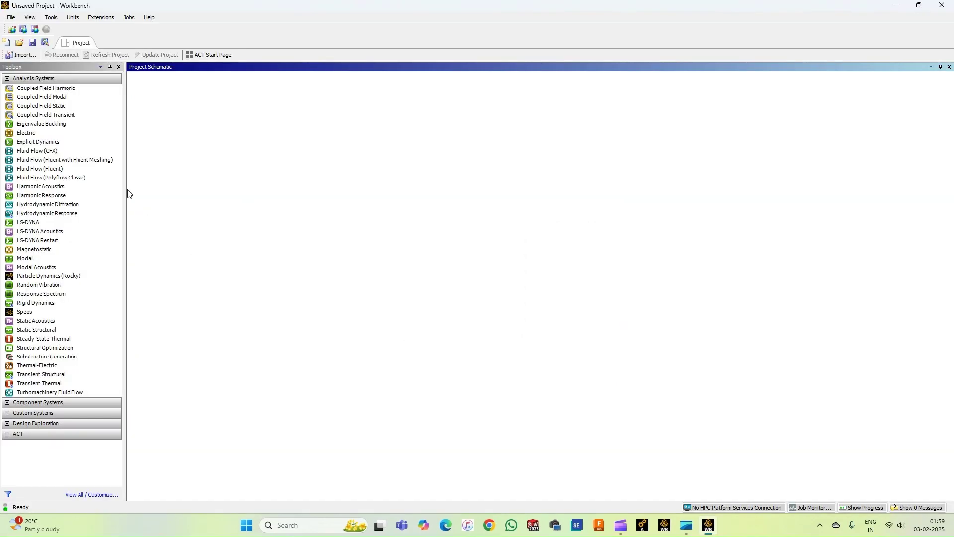
Add a Static Structural analysis system to the project schematic and start a new DesignModeler geometry for it.
left_click(41, 332)
double_click(41, 332)
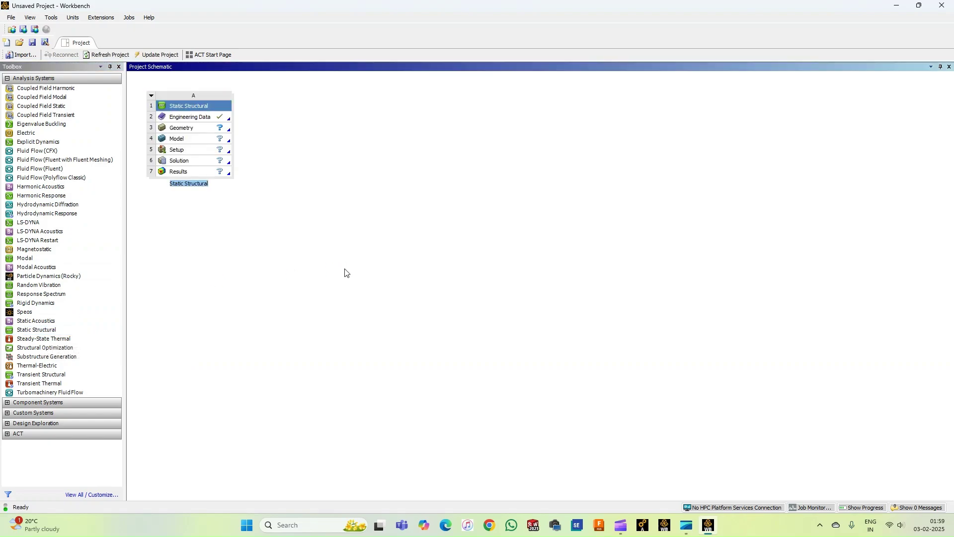
left_click(312, 274)
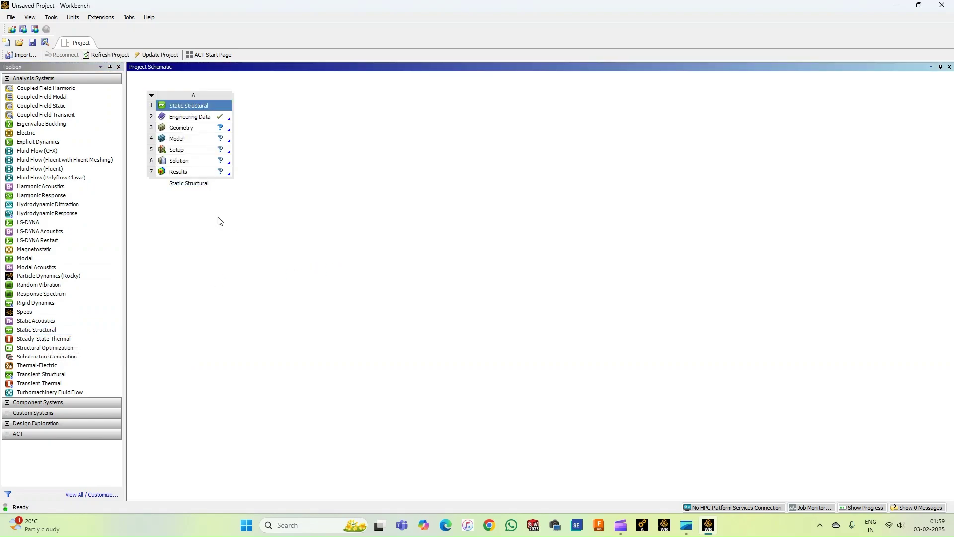
right_click(194, 133)
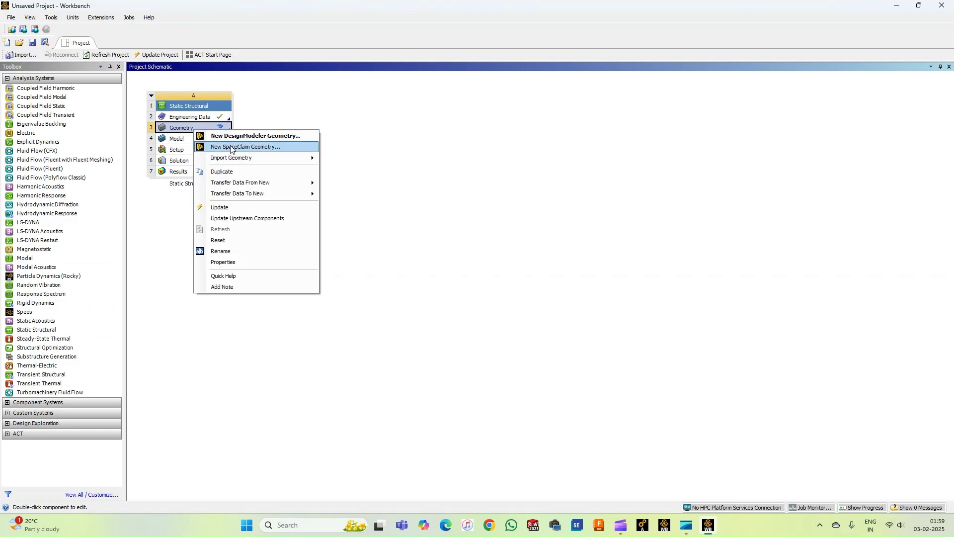
mouse_move(249, 158)
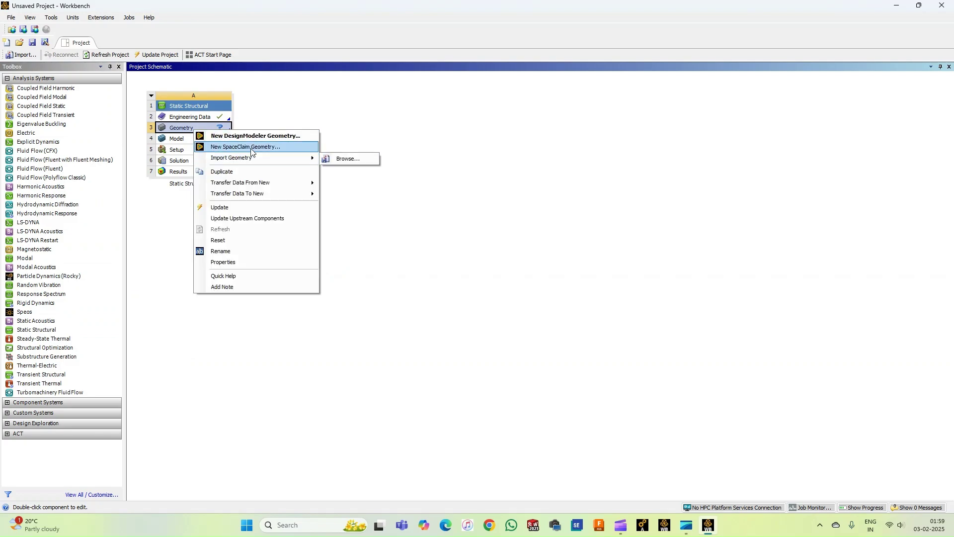
left_click(254, 136)
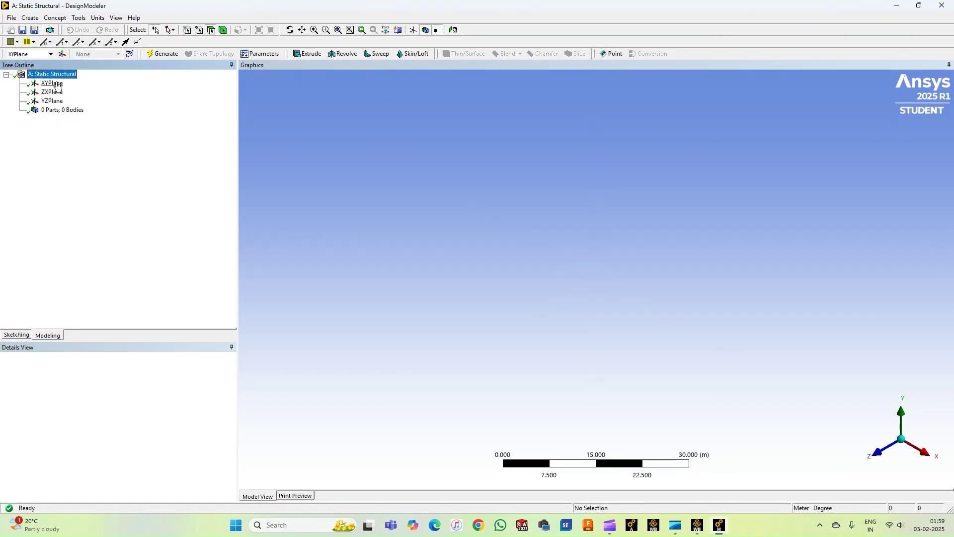
Sketch a closed triangle on the XYPlane with three connected lines, above and beside the origin on the negative X side.
left_click(51, 83)
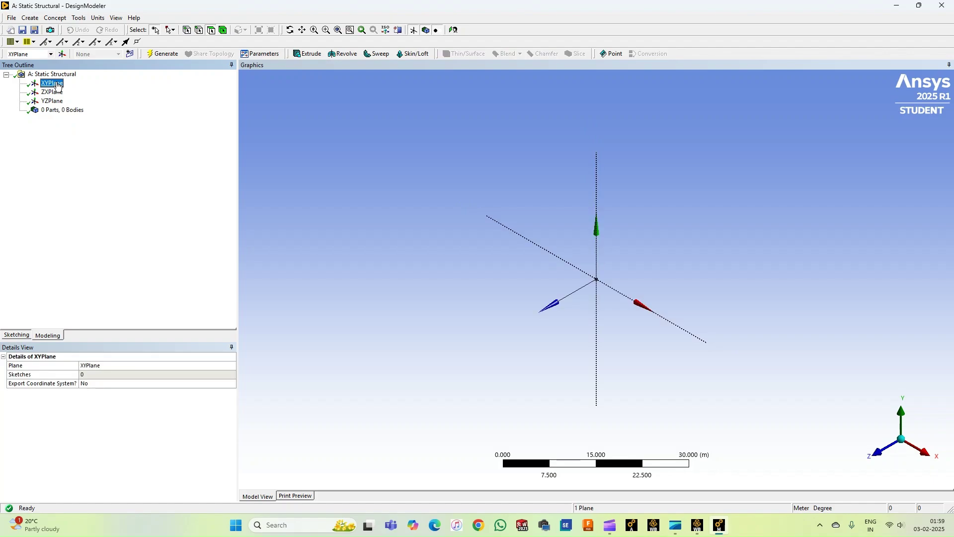
left_click(21, 335)
left_click(25, 91)
left_click(434, 176)
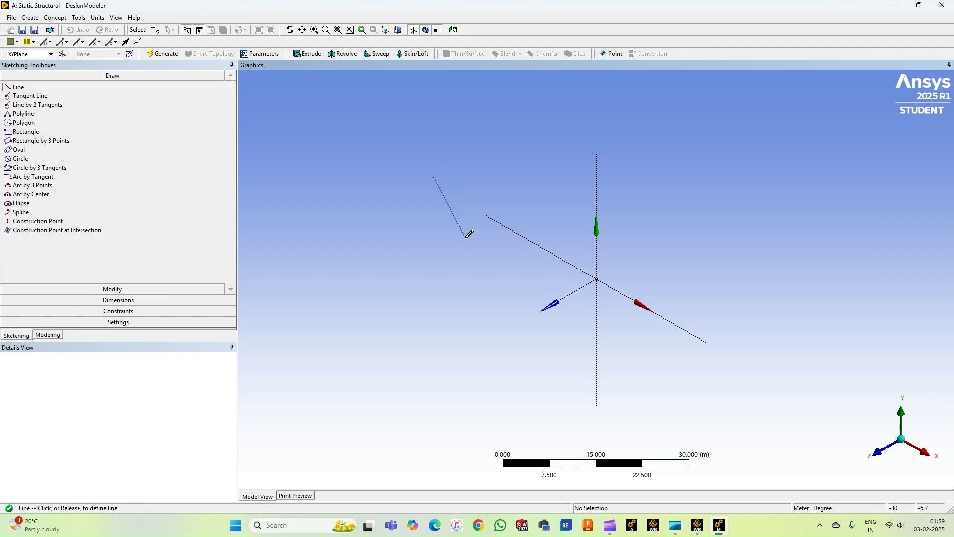
left_click(461, 284)
left_click(433, 175)
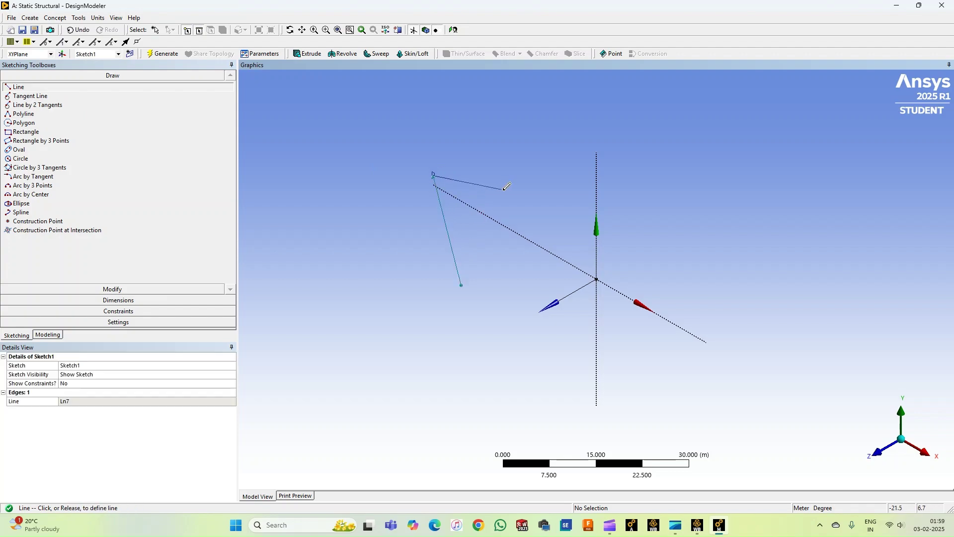
left_click(510, 190)
left_click(461, 285)
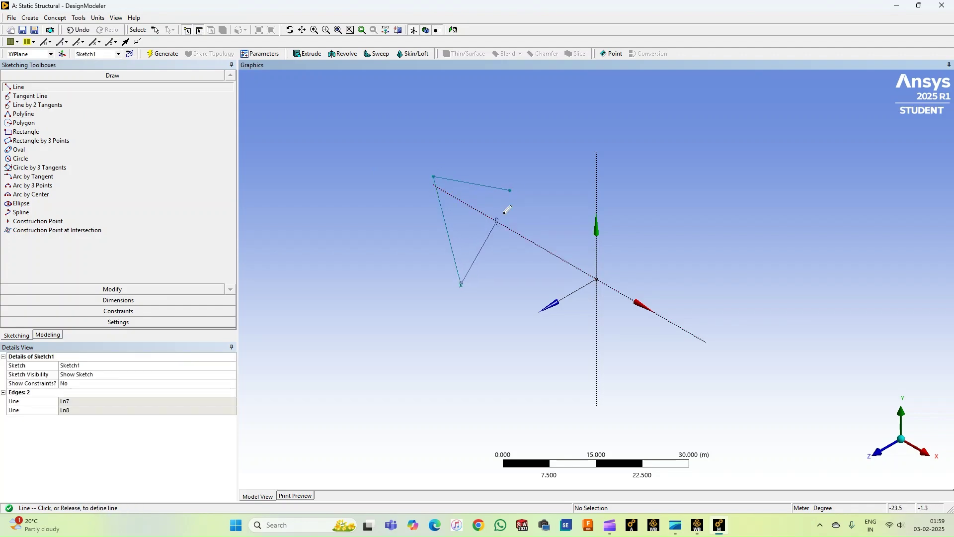
left_click(510, 191)
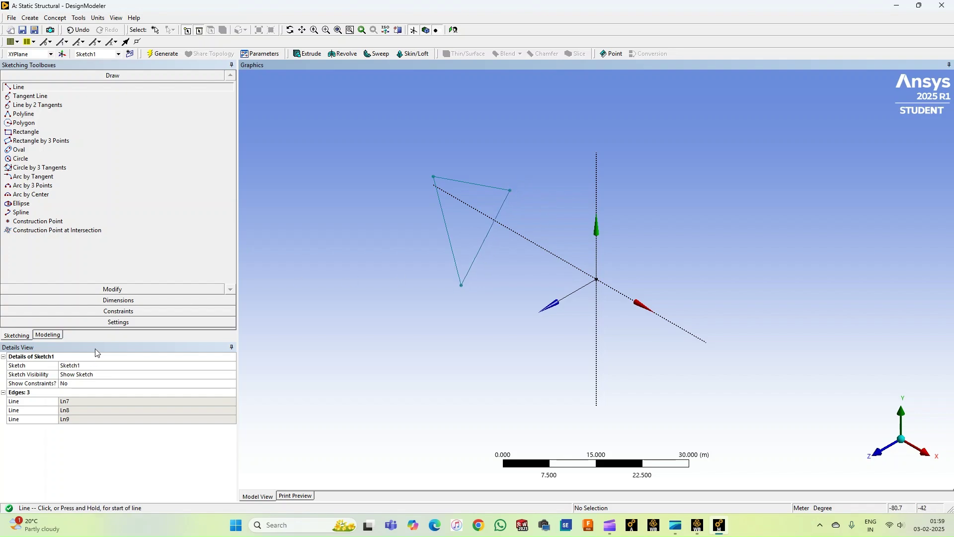
Examine the parts and bodies details in the model tree and return to sketching.
left_click(48, 335)
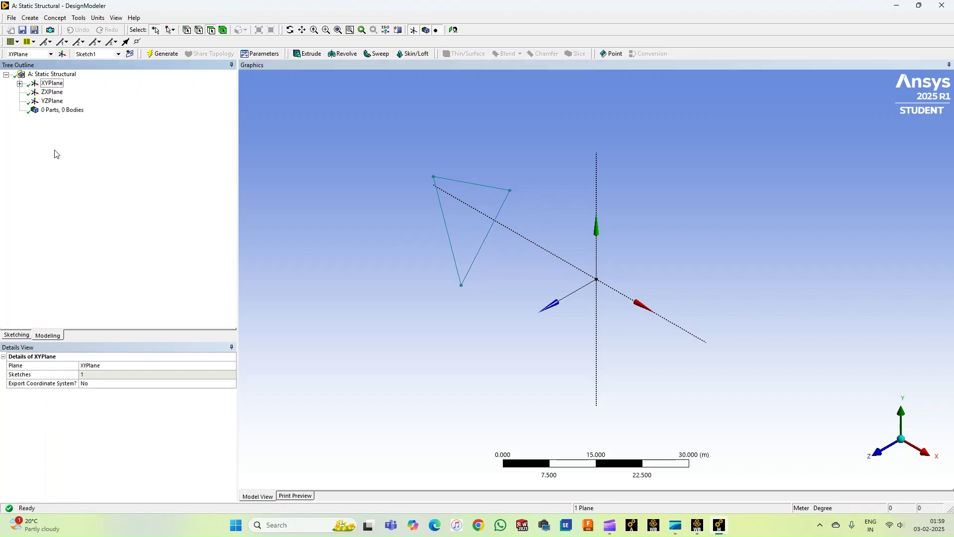
left_click(56, 110)
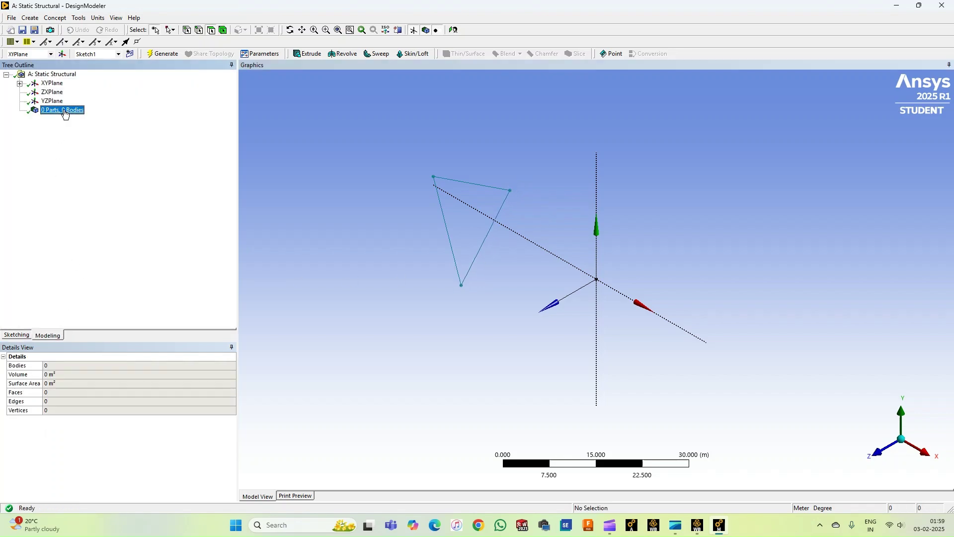
left_click(17, 335)
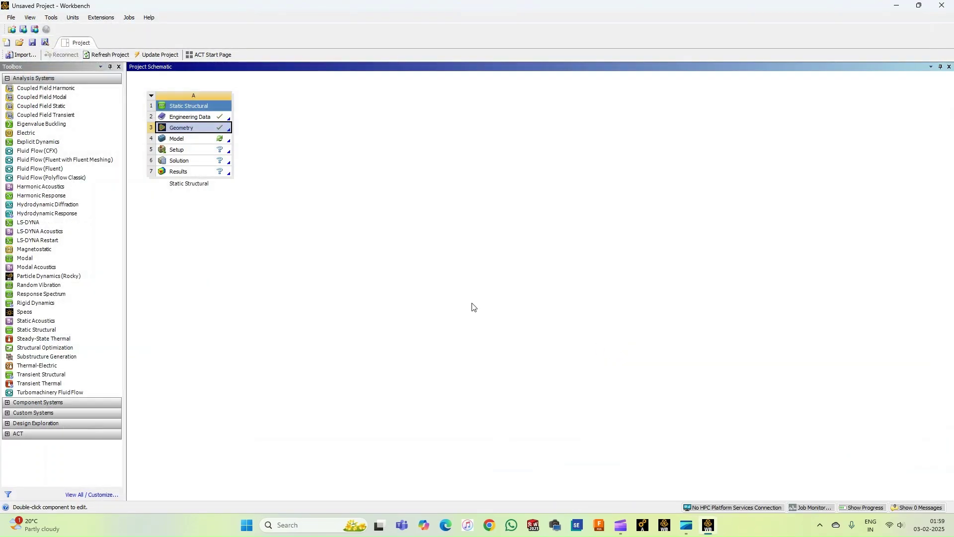
Open the Engineering Data of the Static Structural system in Workbench.
double_click(187, 118)
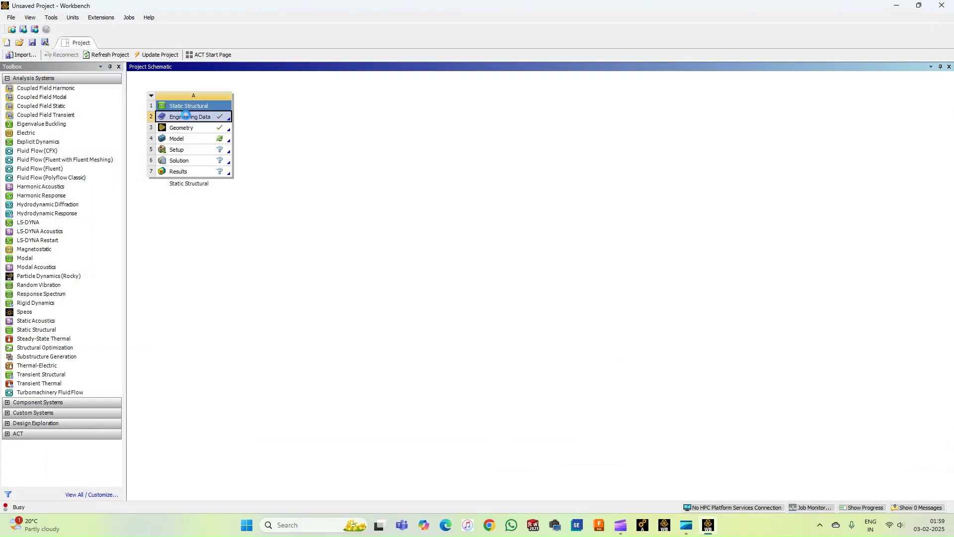